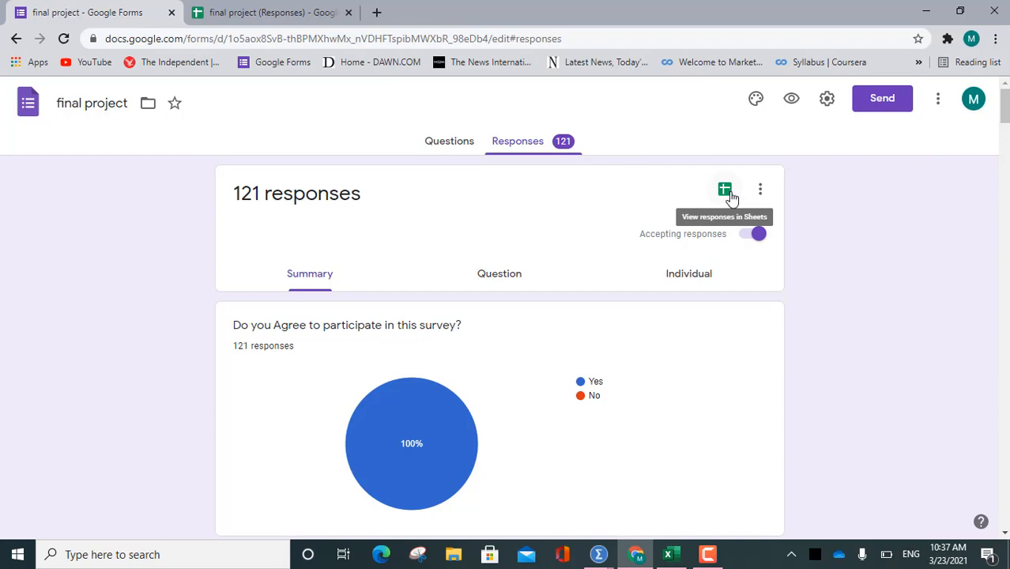
Review the collected survey answers in the linked responses spreadsheet and check which file formats it can be downloaded in
{"action": "left_click", "coordinate": [286, 20]}
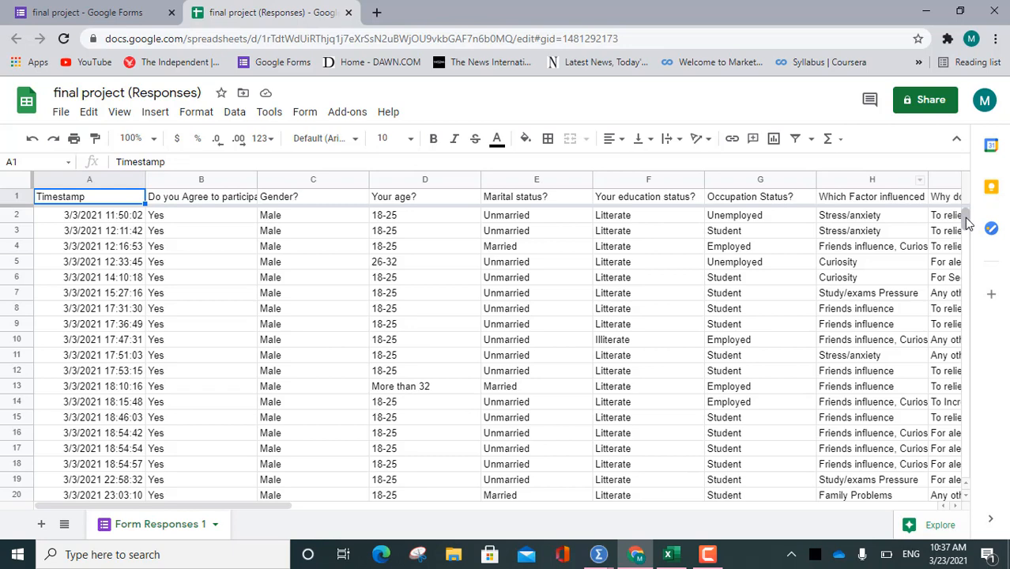
{"action": "left_click_drag", "start_coordinate": [964, 217], "coordinate": [966, 190]}
{"action": "left_click", "coordinate": [60, 116]}
{"action": "mouse_move", "coordinate": [173, 312]}
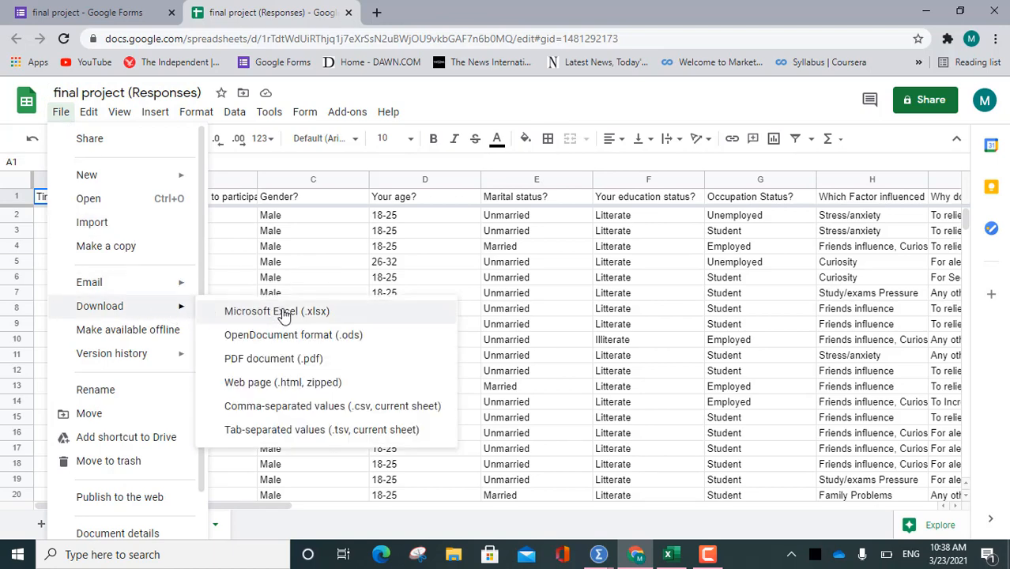
{"action": "left_click", "coordinate": [234, 111]}
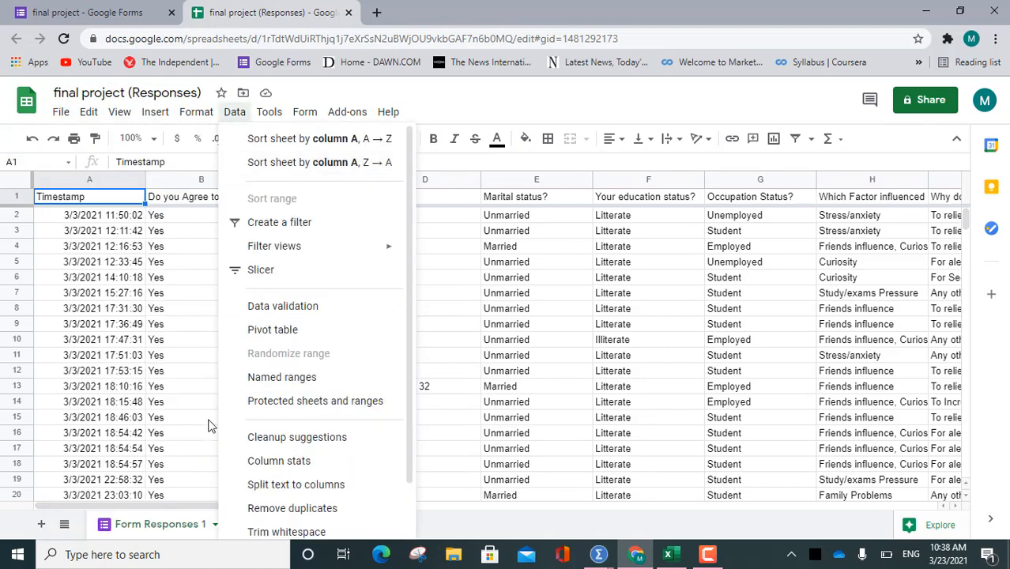
Switch to the responses workbook in Excel and select the survey answers starting from the participation question header in B1
{"action": "left_click", "coordinate": [668, 554]}
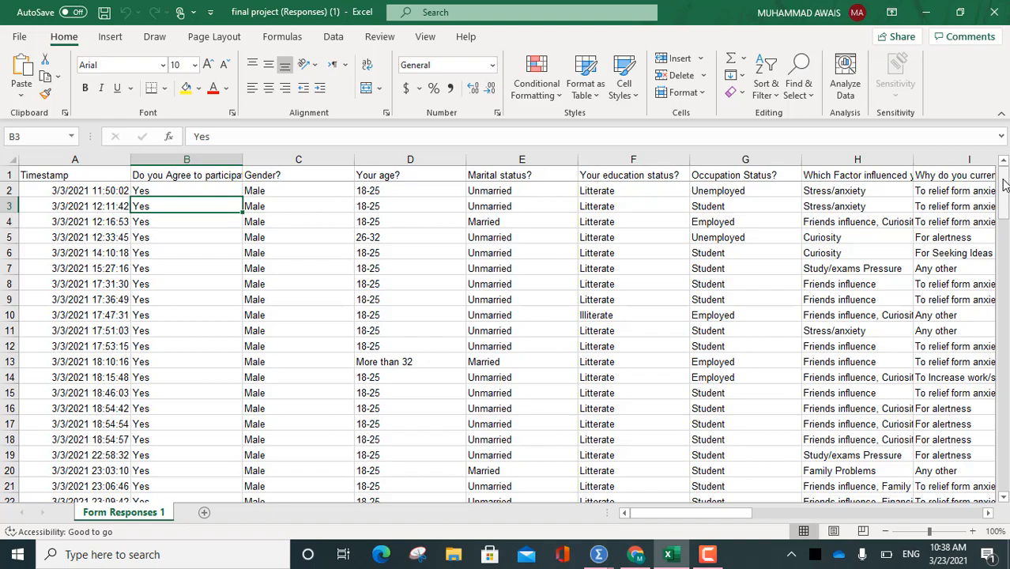
{"action": "mouse_move", "coordinate": [1003, 184]}
{"action": "left_mouse_down"}
{"action": "mouse_move", "coordinate": [1005, 462]}
{"action": "mouse_move", "coordinate": [1003, 187]}
{"action": "left_mouse_up"}
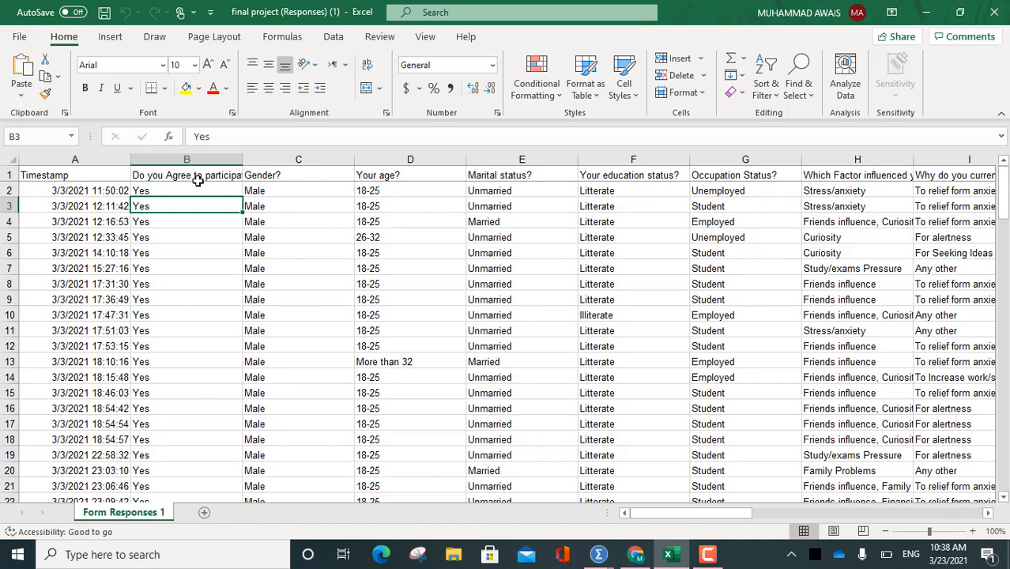
{"action": "left_click_drag", "start_coordinate": [198, 180], "coordinate": [941, 308]}
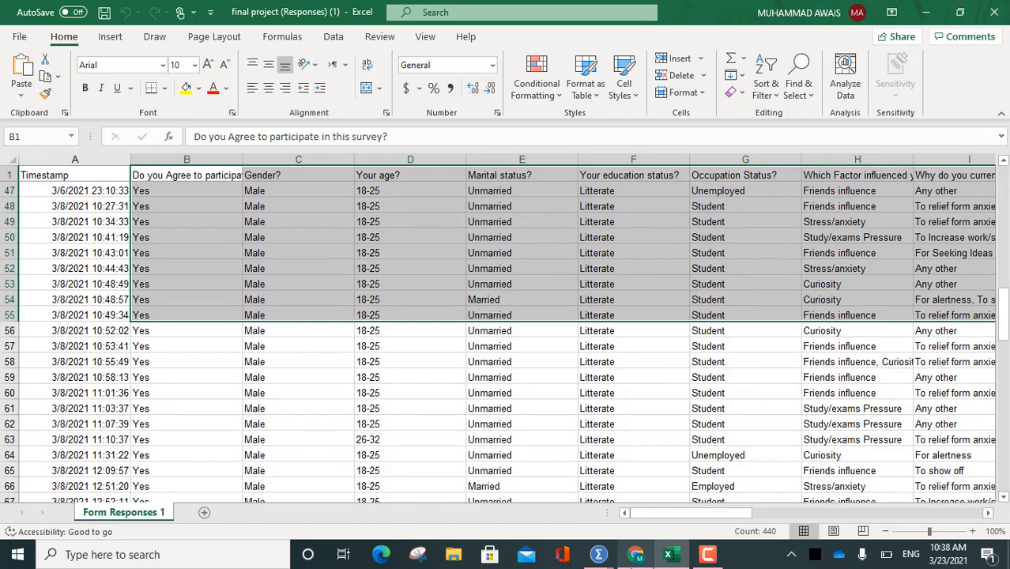
Switch to the empty Untitled2 dataset in SPSS and define a first variable named gender in Variable View
{"action": "mouse_move", "coordinate": [598, 557]}
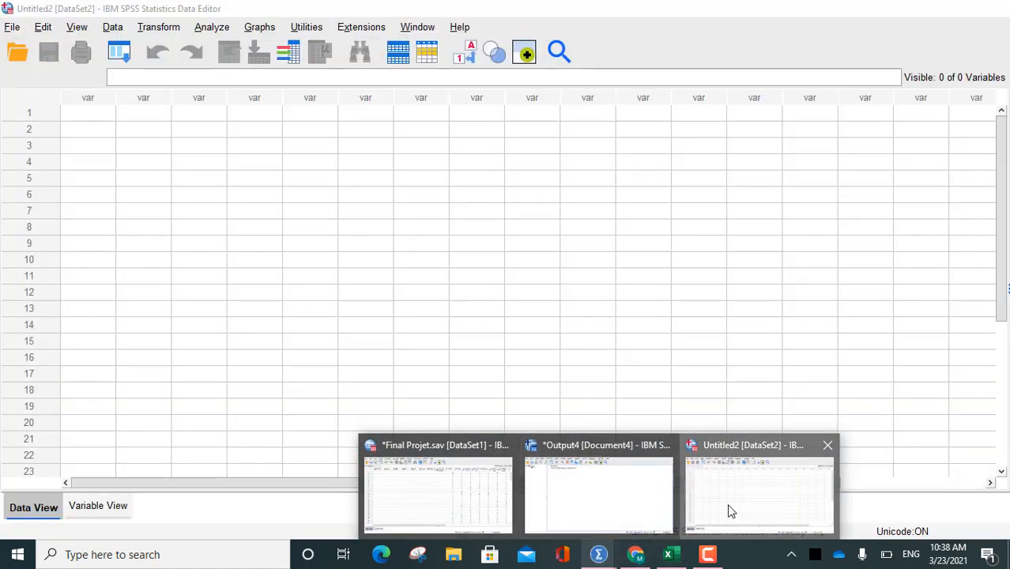
{"action": "left_click", "coordinate": [730, 510]}
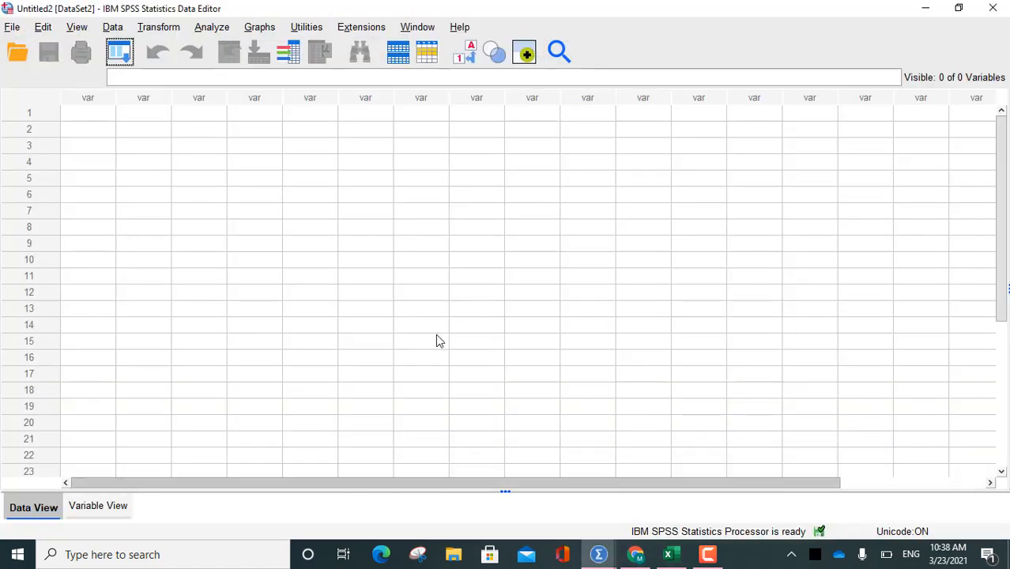
{"action": "left_click", "coordinate": [97, 507]}
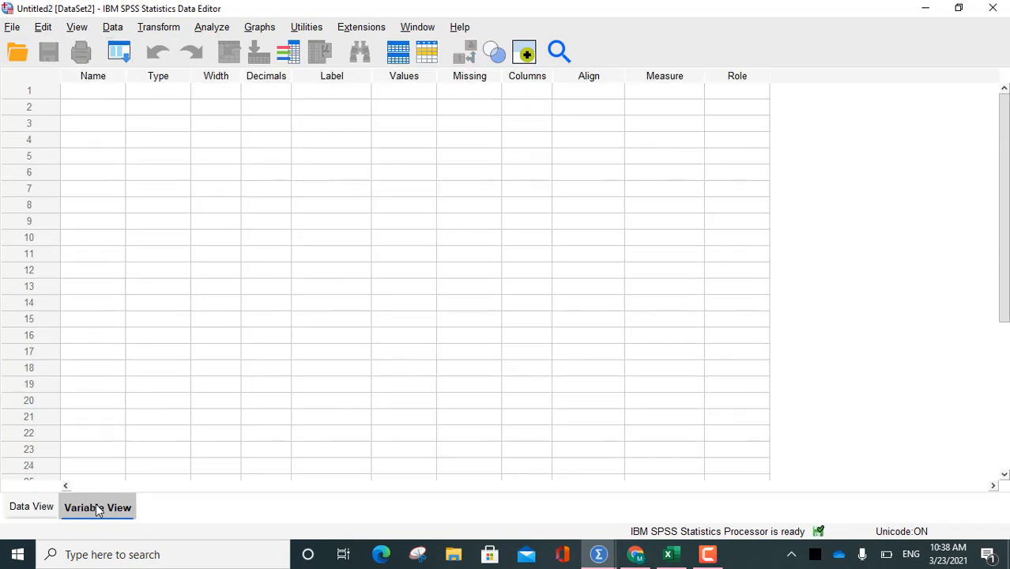
{"action": "left_click", "coordinate": [101, 91]}
{"action": "type", "text": "gender"}
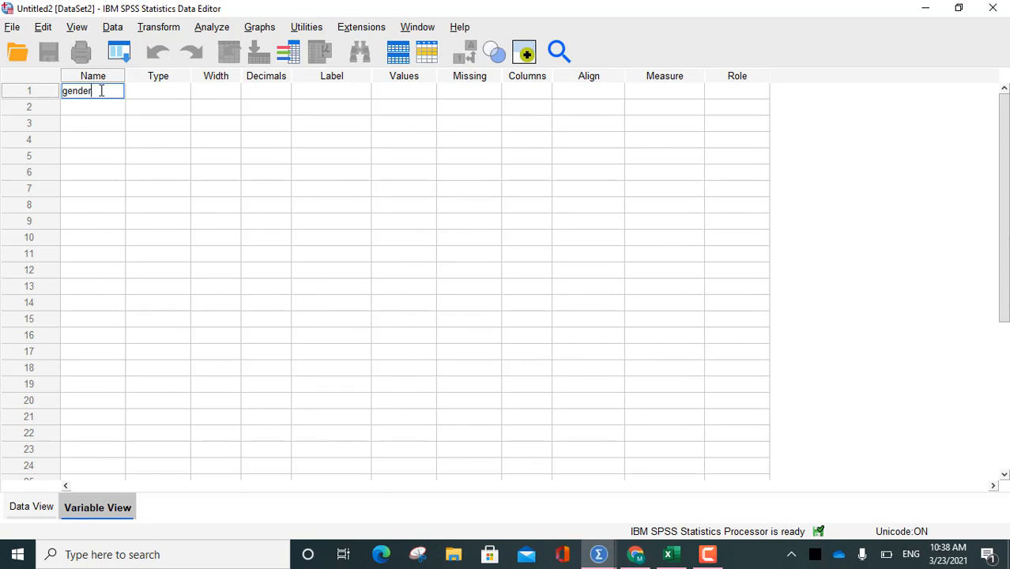
{"action": "key", "text": "Return"}
{"action": "key", "text": "Right"}
{"action": "key", "text": "Up"}
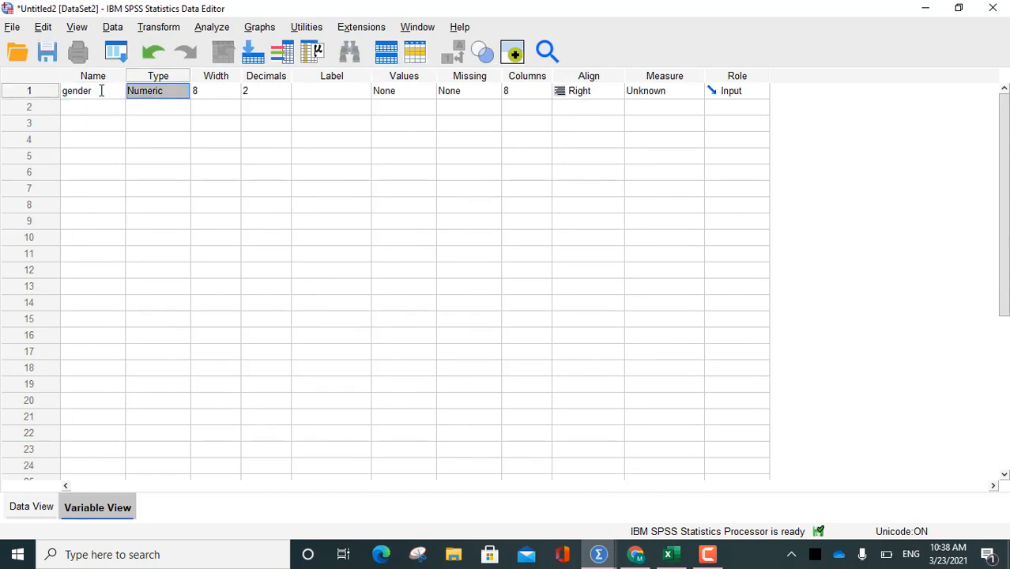
Change the gender variable's type to String and set its width to 10
{"action": "left_click", "coordinate": [182, 92]}
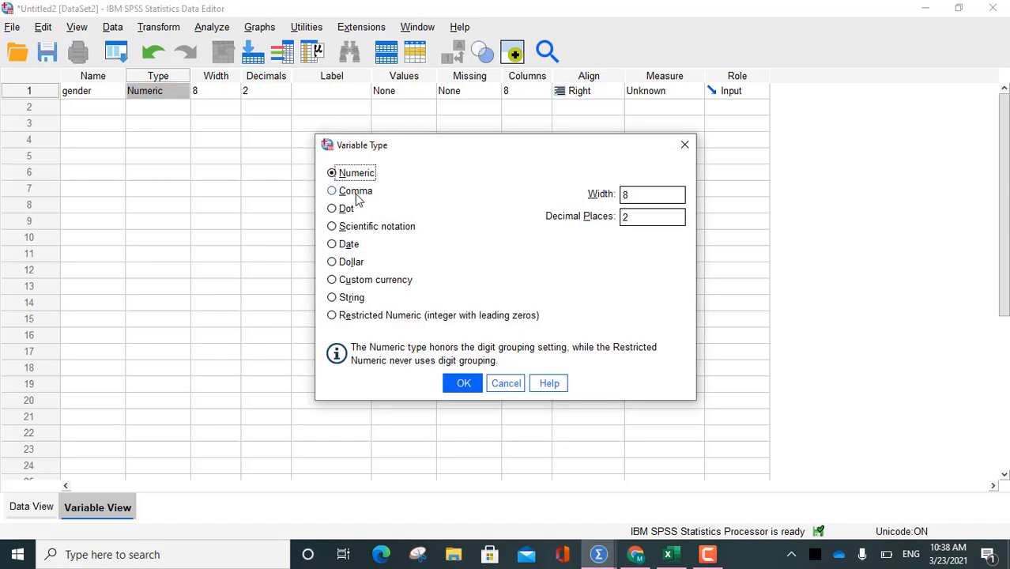
{"action": "left_click", "coordinate": [341, 304]}
{"action": "left_click", "coordinate": [463, 384]}
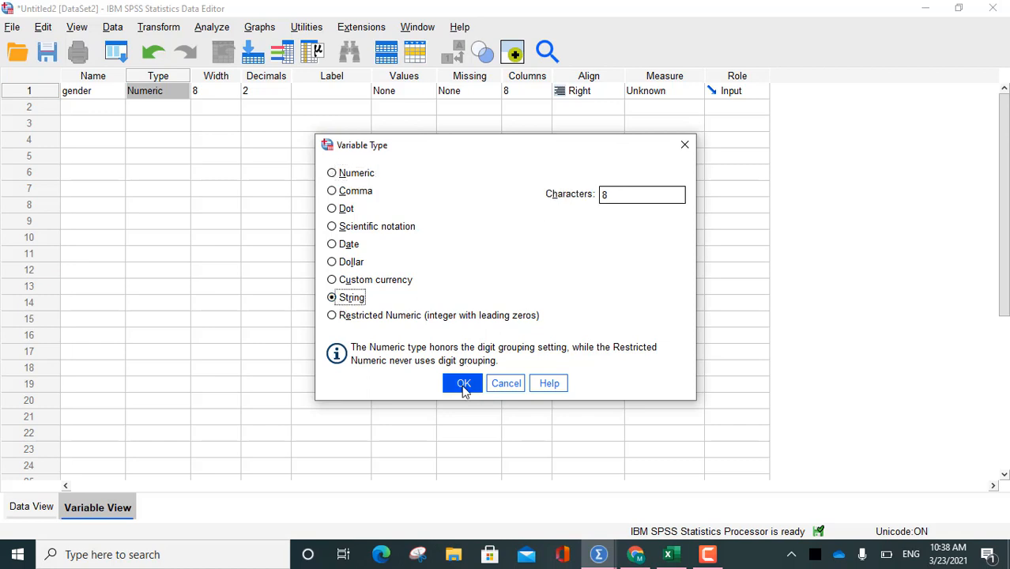
{"action": "left_click", "coordinate": [234, 96]}
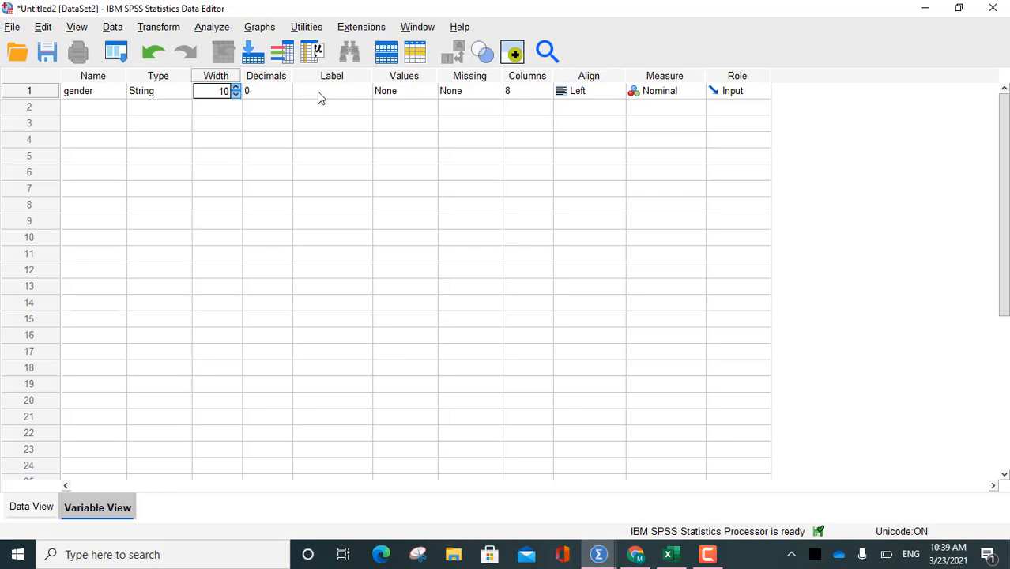
Enter "what is your genedr?" as the label of the gender variable
{"action": "left_click", "coordinate": [348, 92]}
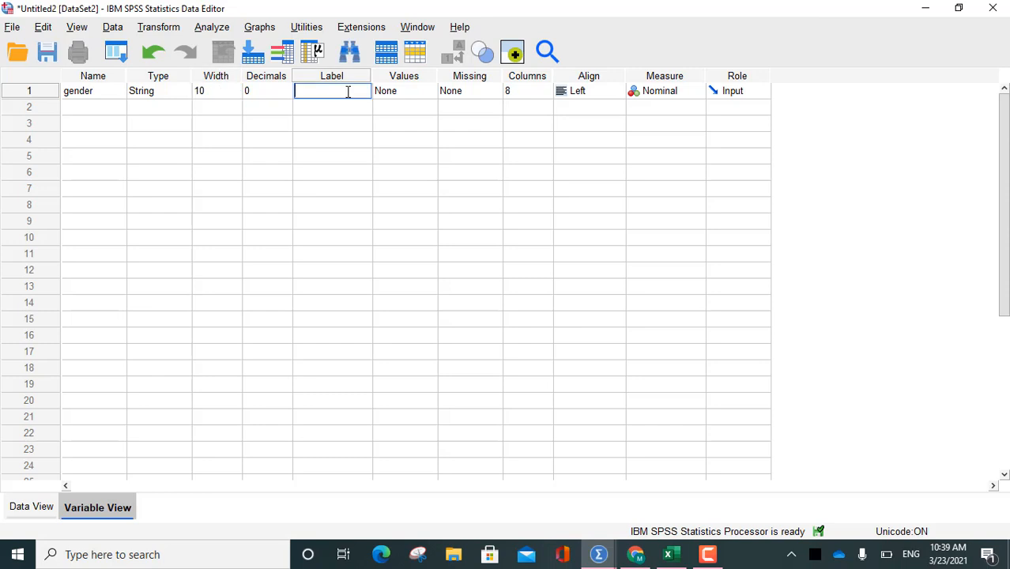
{"action": "left_click", "coordinate": [99, 92]}
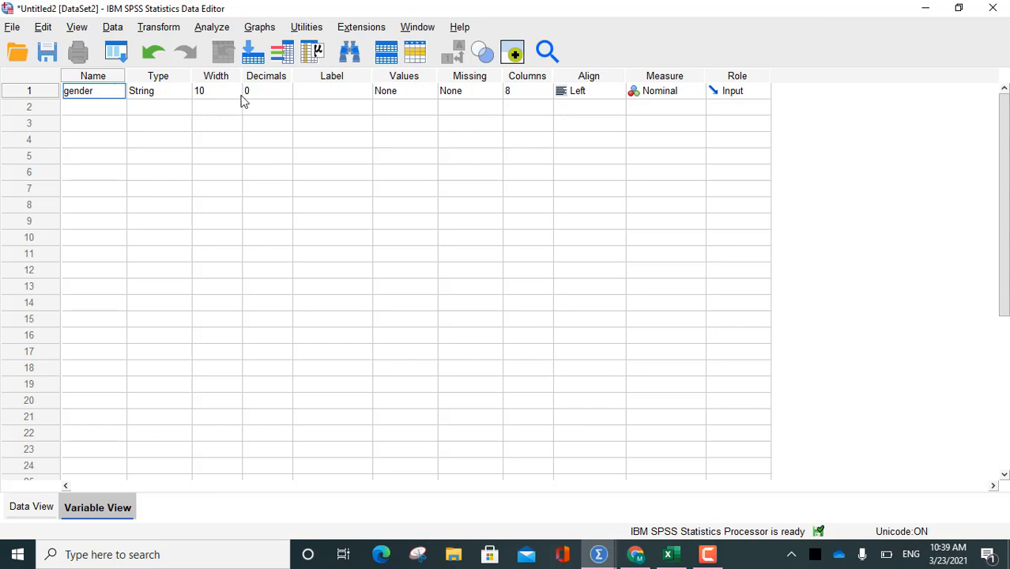
{"action": "left_click", "coordinate": [330, 91]}
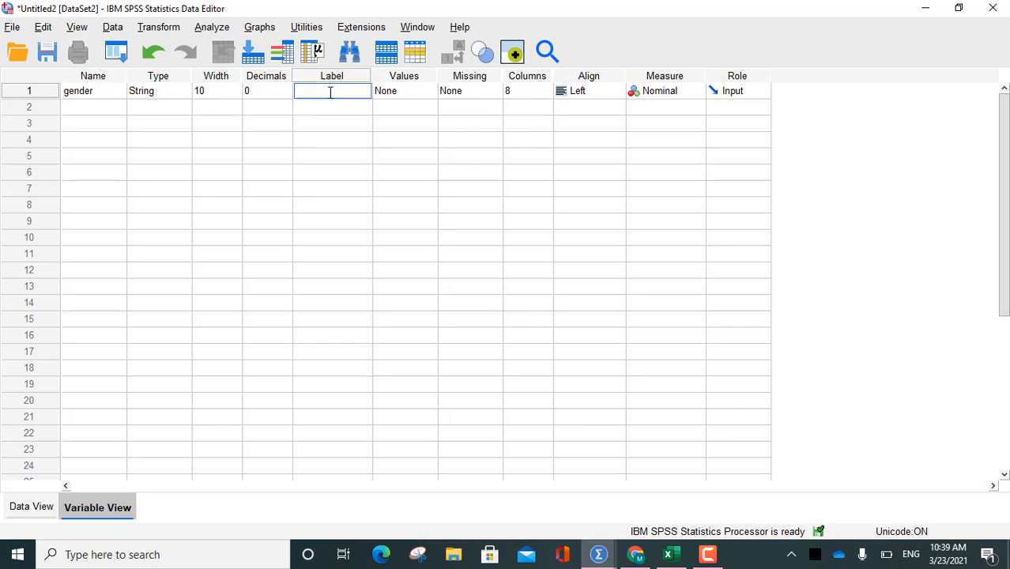
{"action": "type", "text": "what is your gene"}
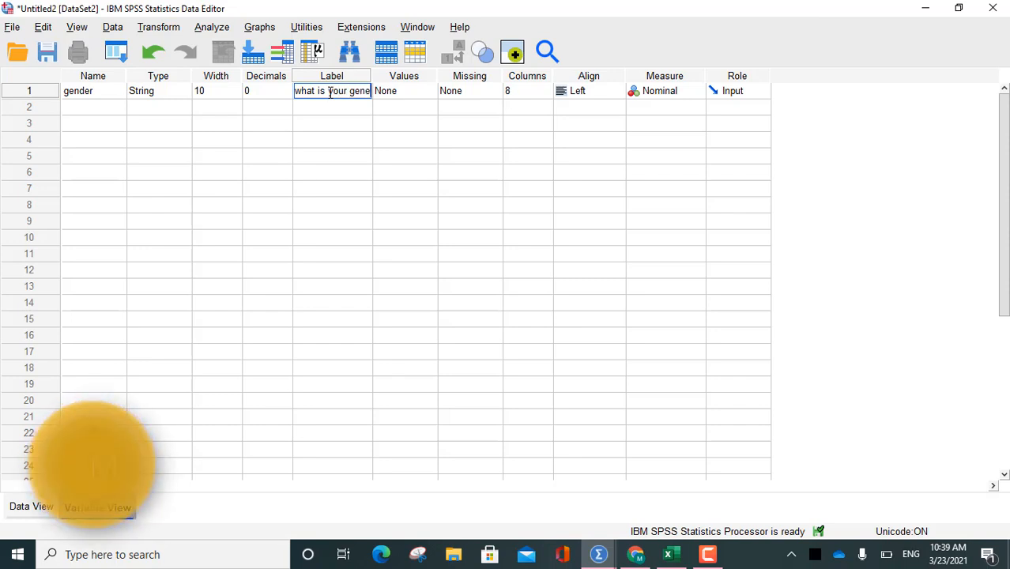
{"action": "type", "text": "dr?"}
Define value labels for the gender variable: 1 for male and 2 for female
{"action": "left_click", "coordinate": [434, 94]}
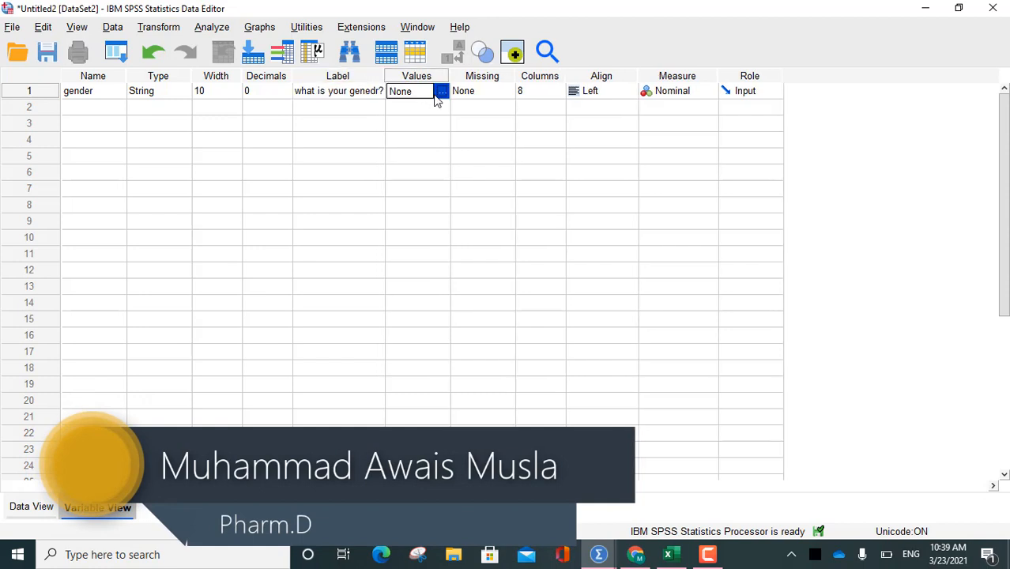
{"action": "left_click", "coordinate": [436, 94]}
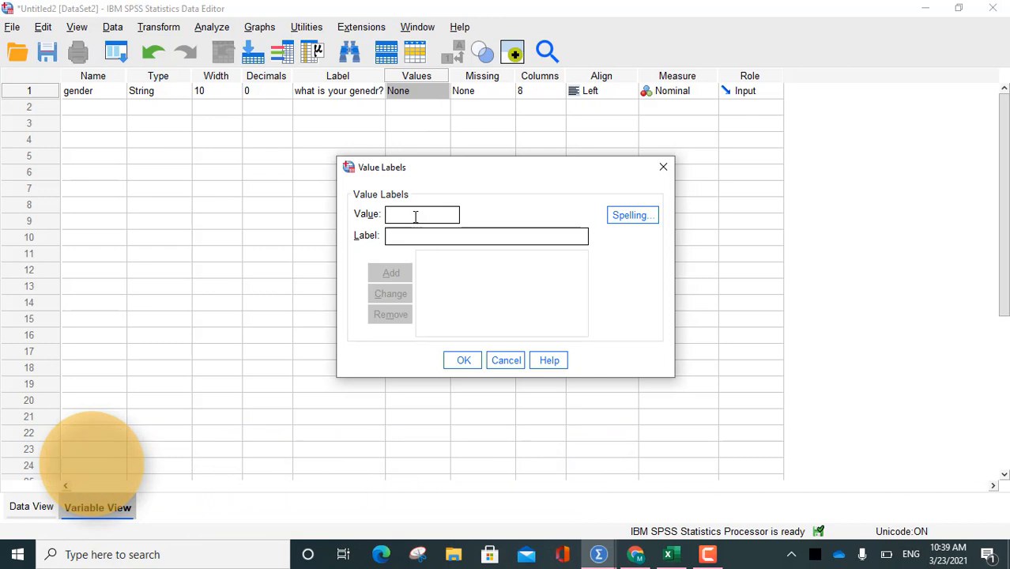
{"action": "type", "text": "1"}
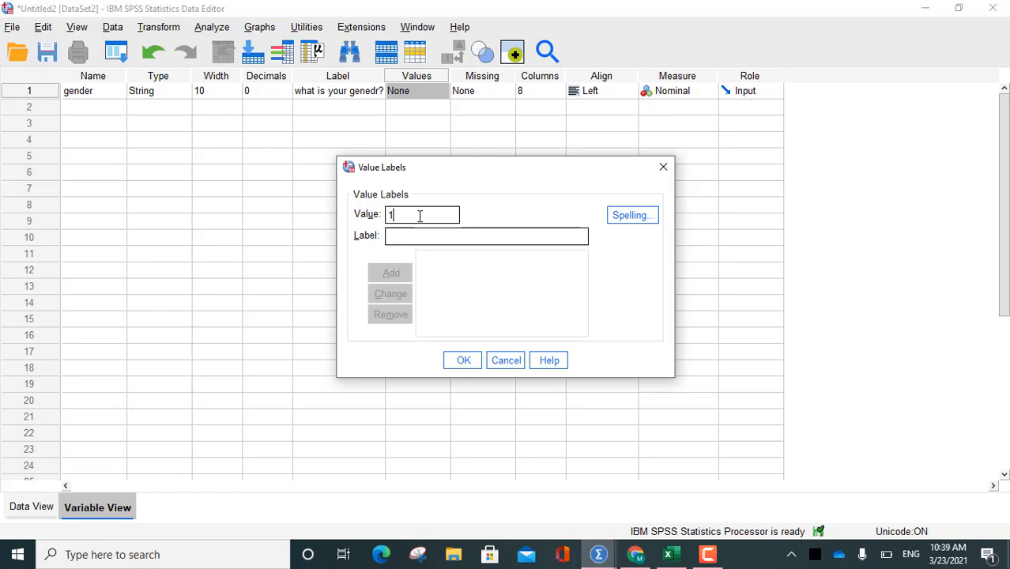
{"action": "key", "text": "Tab"}
{"action": "type", "text": "male"}
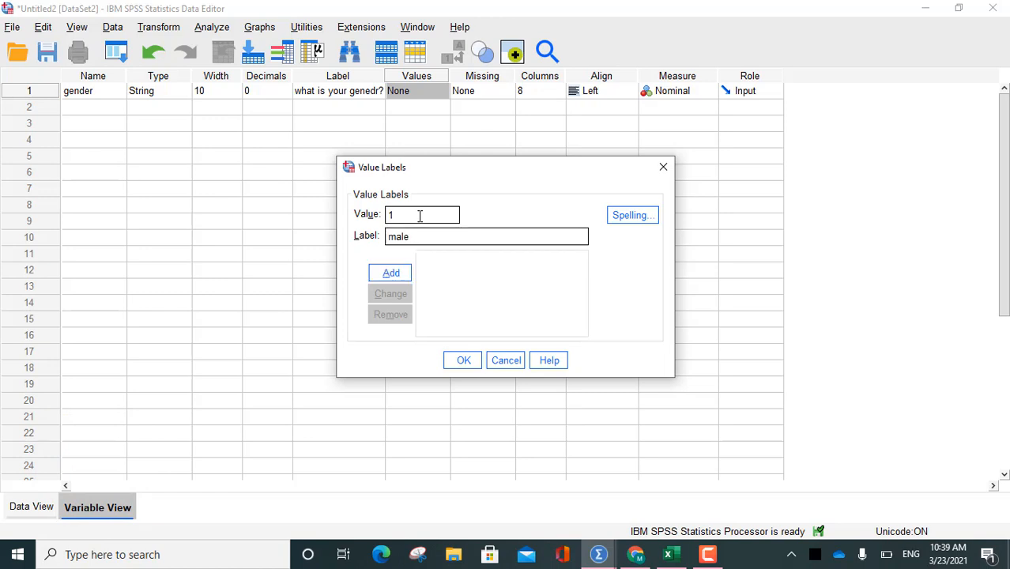
{"action": "left_click", "coordinate": [391, 273]}
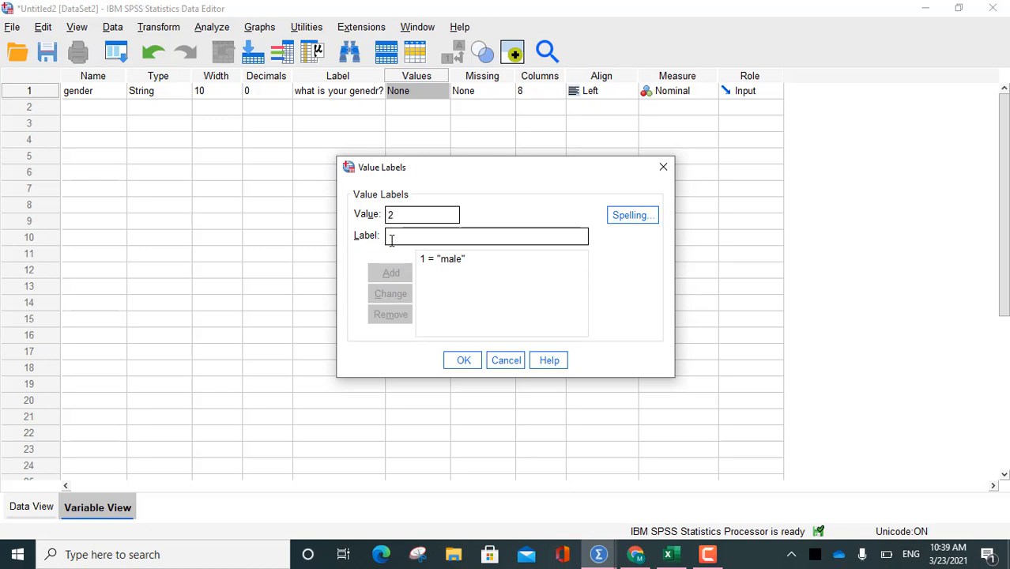
{"action": "type", "text": "female"}
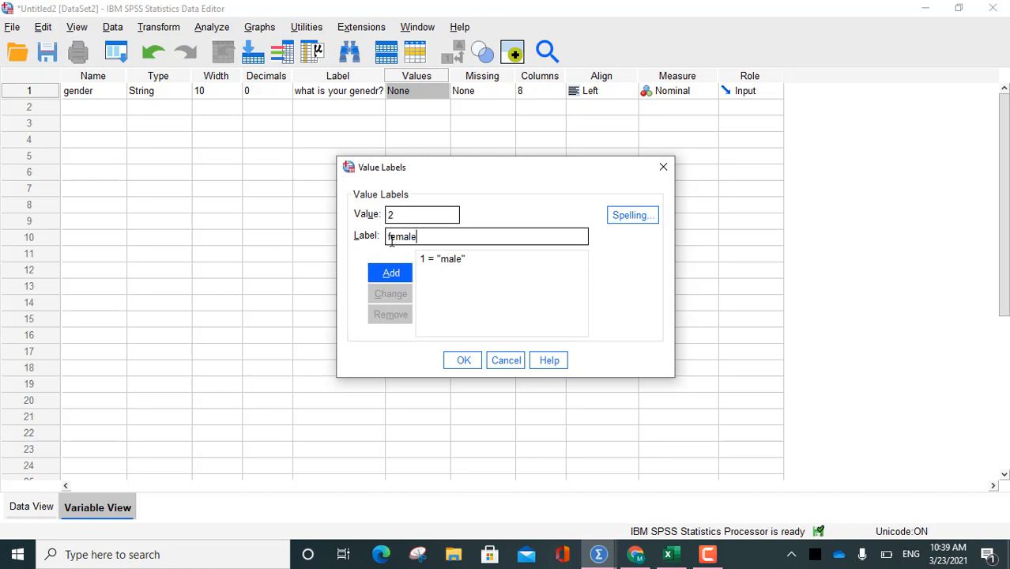
{"action": "left_click", "coordinate": [394, 272]}
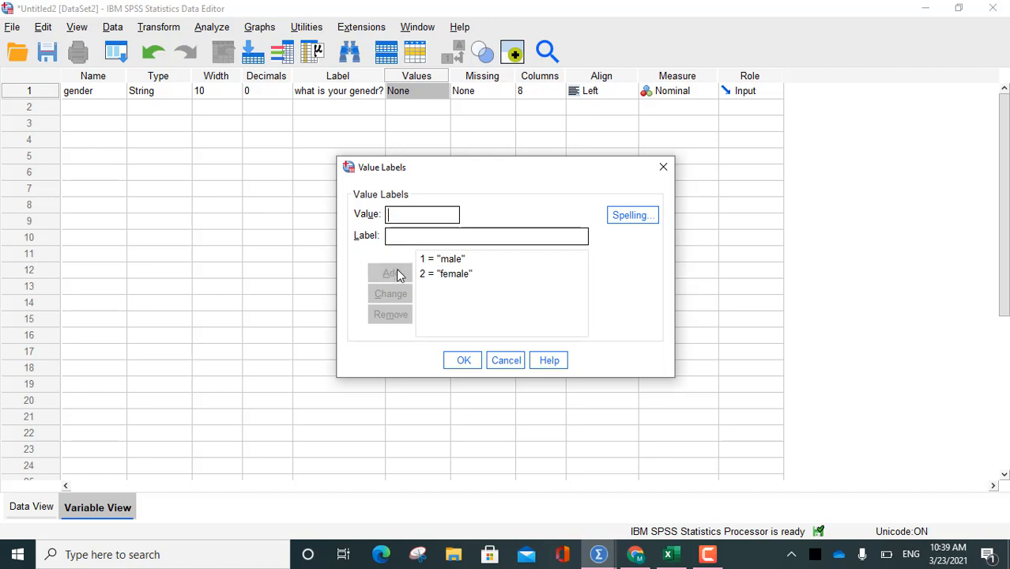
{"action": "left_click", "coordinate": [469, 364]}
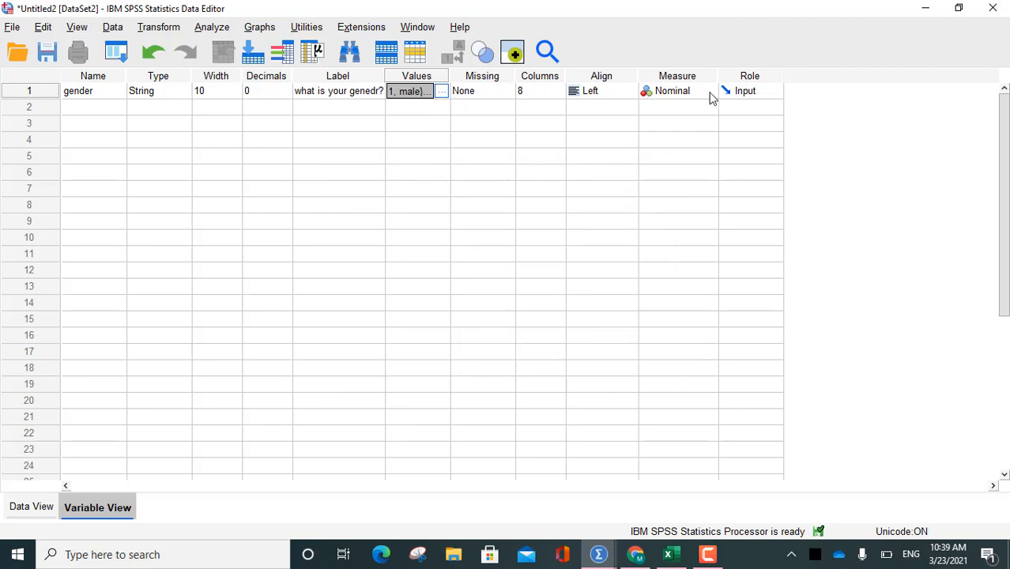
Check the measurement levels offered for the gender variable as a String type
{"action": "left_click", "coordinate": [709, 96]}
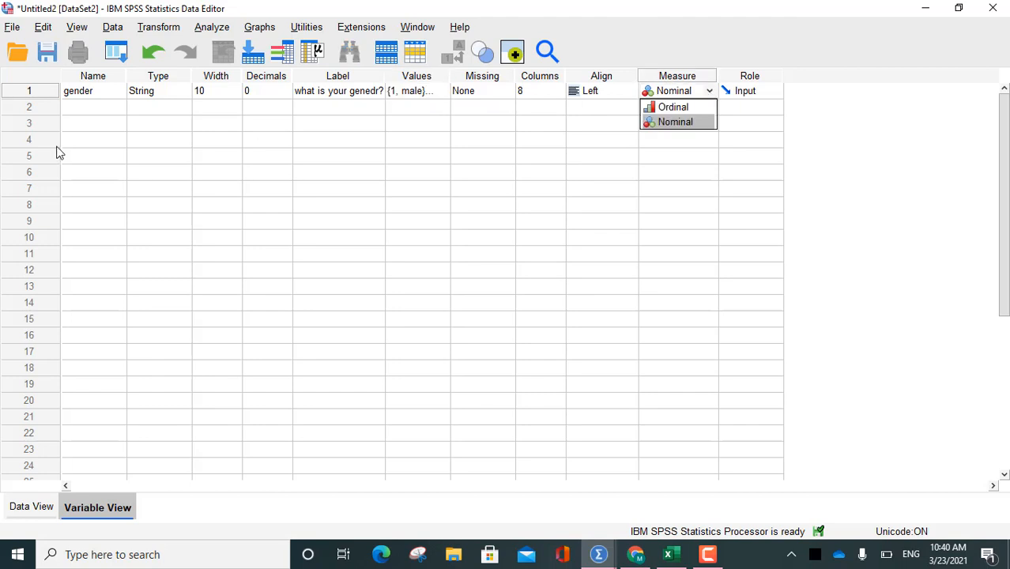
{"action": "left_click", "coordinate": [177, 94]}
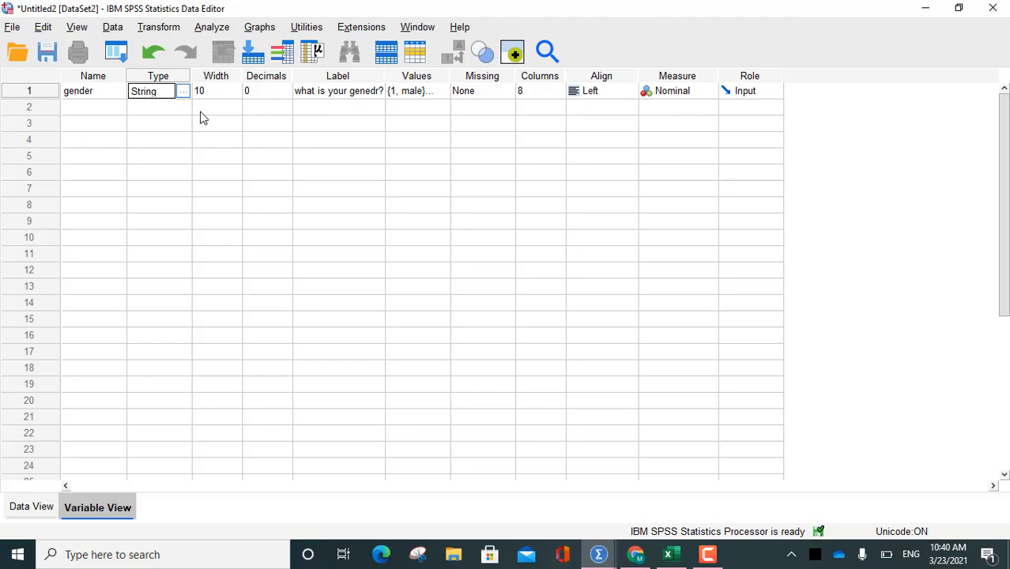
{"action": "left_click", "coordinate": [699, 96]}
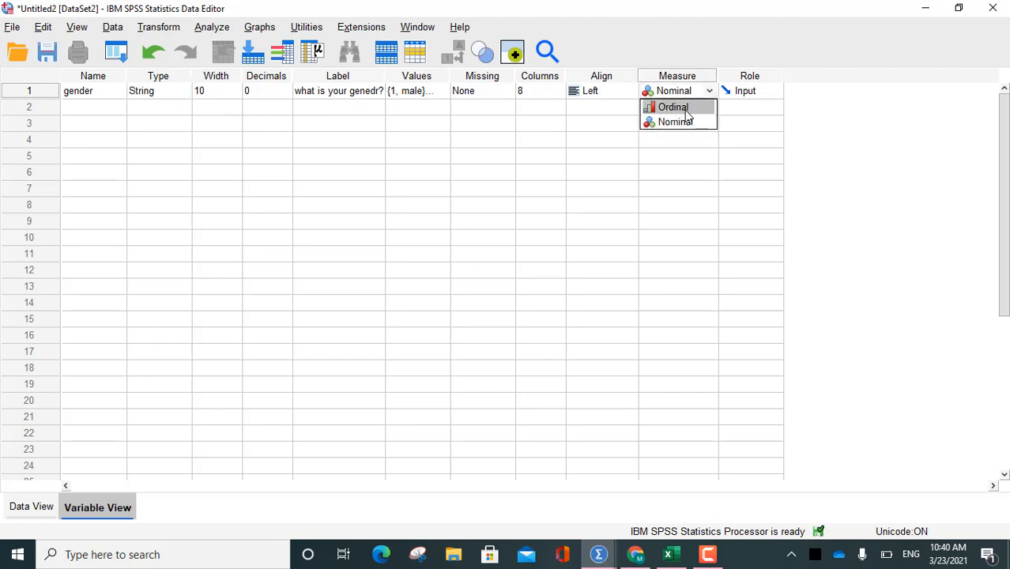
Add a second variable named smoking and set its type to String
{"action": "left_click", "coordinate": [93, 107]}
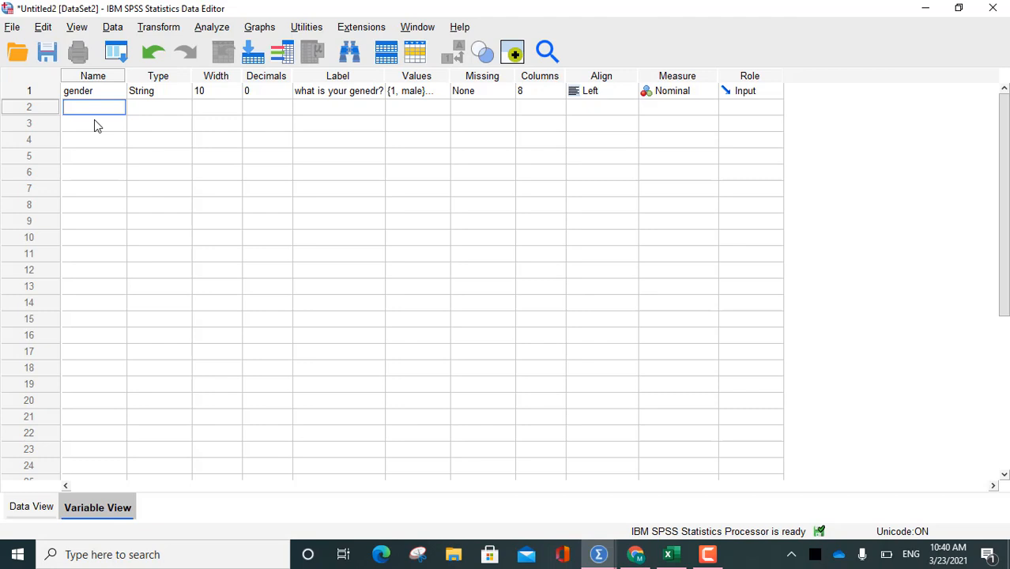
{"action": "type", "text": "do"}
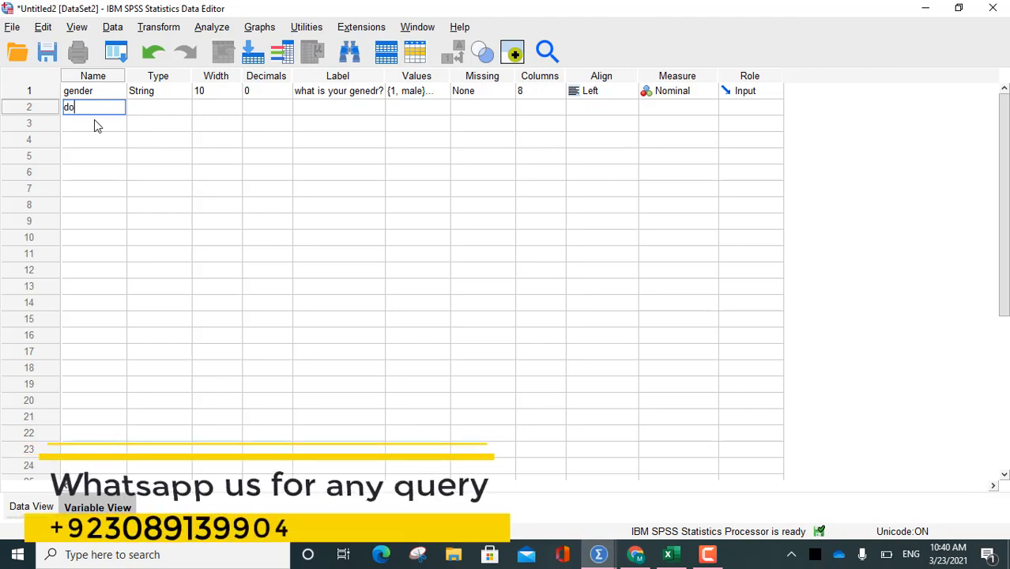
{"action": "key", "text": "BackSpace"}
{"action": "key", "text": "BackSpace"}
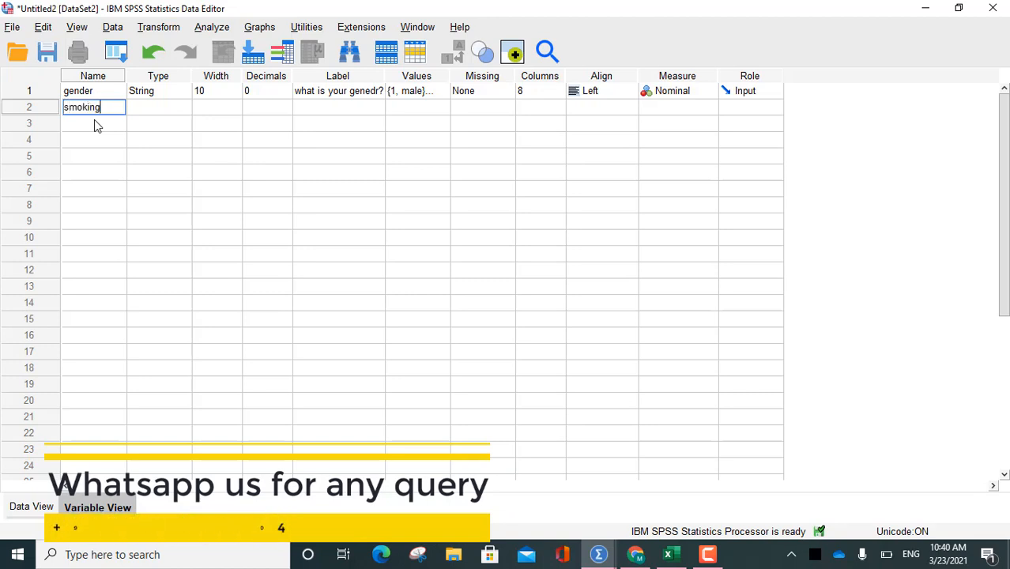
{"action": "left_click", "coordinate": [183, 111]}
{"action": "left_click", "coordinate": [185, 108]}
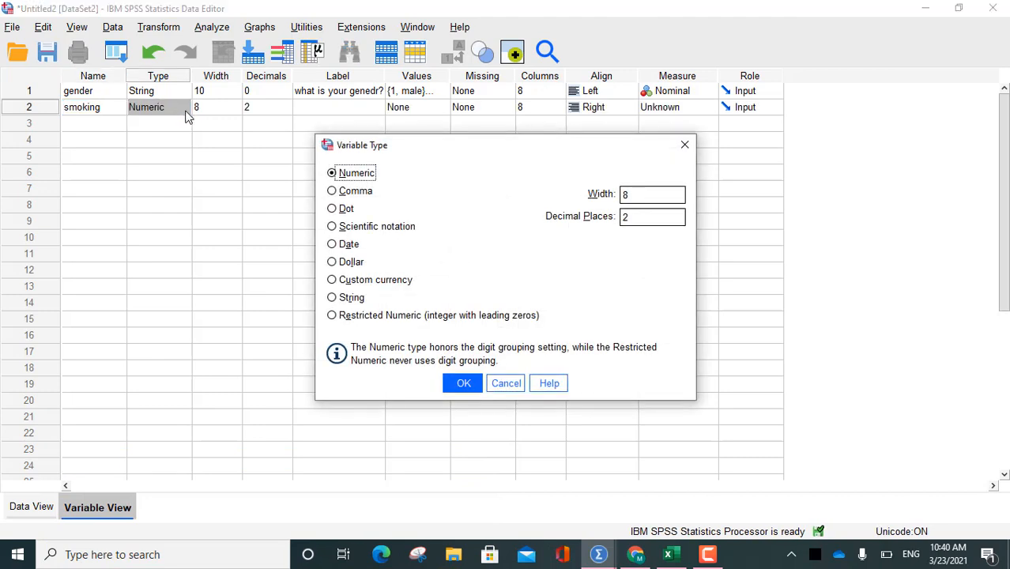
{"action": "left_click", "coordinate": [339, 299]}
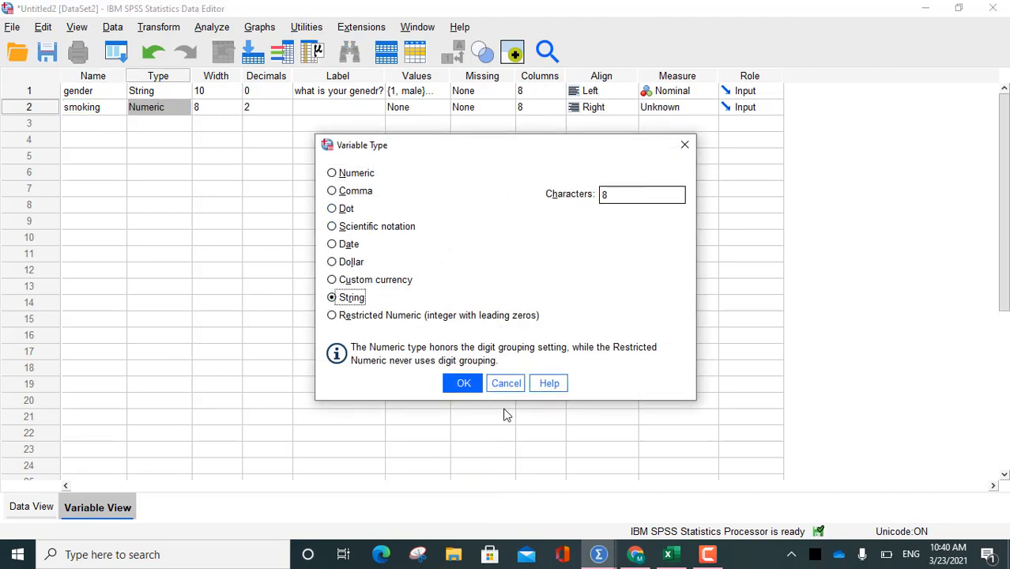
{"action": "left_click", "coordinate": [463, 385]}
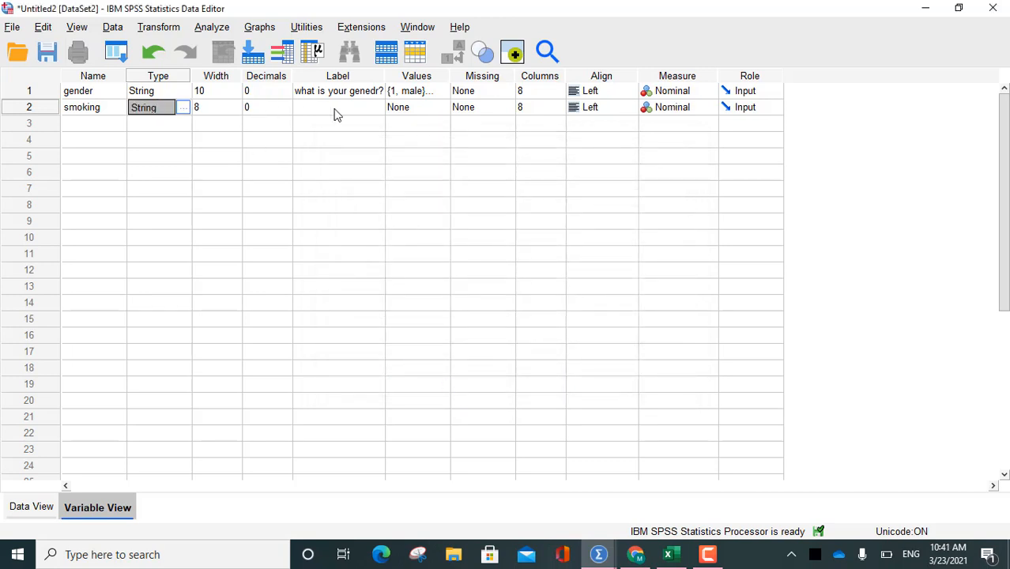
Label the smoking variable "do you smoke?" and define its value labels: 1 for no and 2 for yes
{"action": "left_click", "coordinate": [376, 106]}
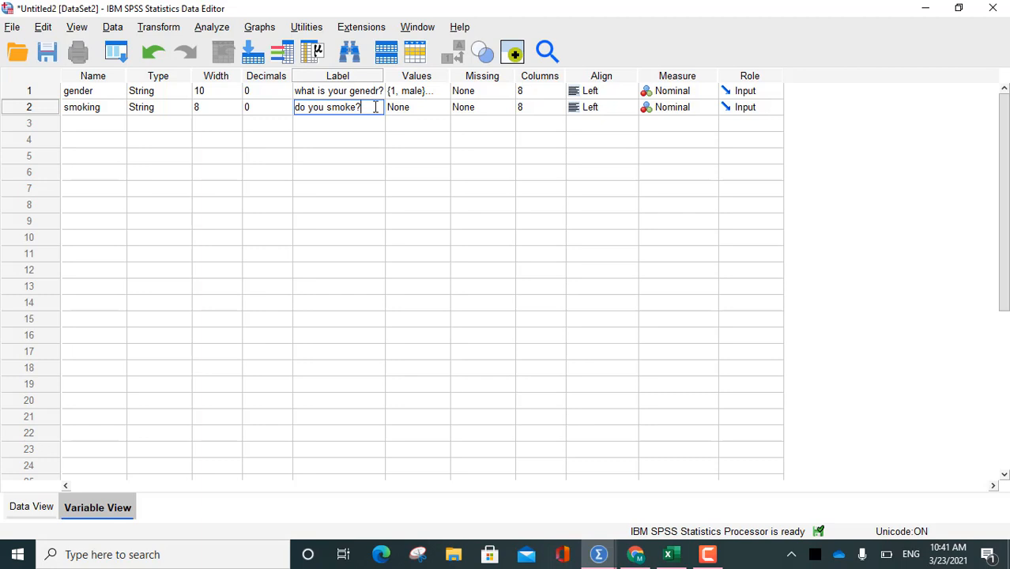
{"action": "left_click", "coordinate": [440, 110]}
{"action": "left_click", "coordinate": [441, 109]}
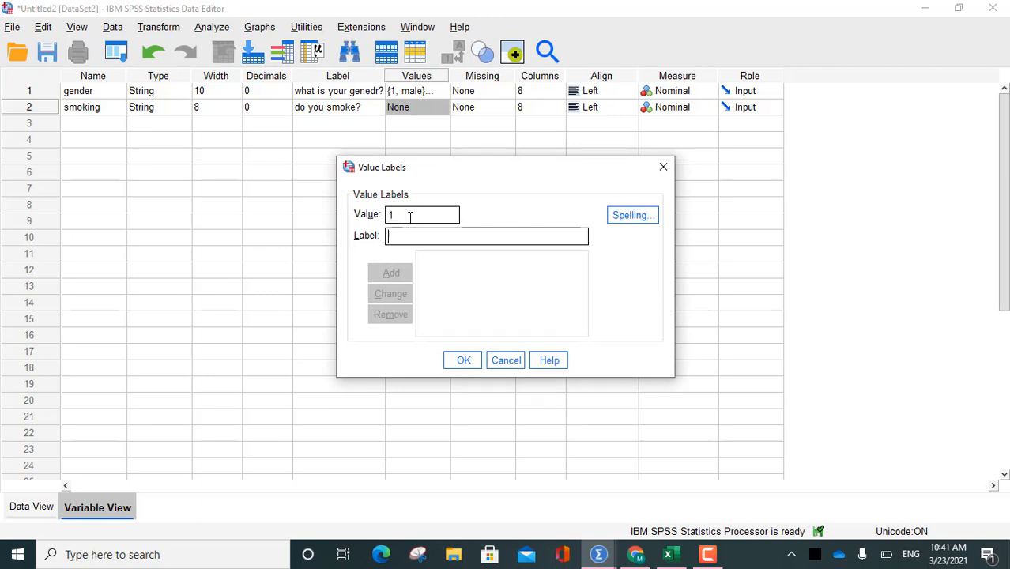
{"action": "type", "text": "no"}
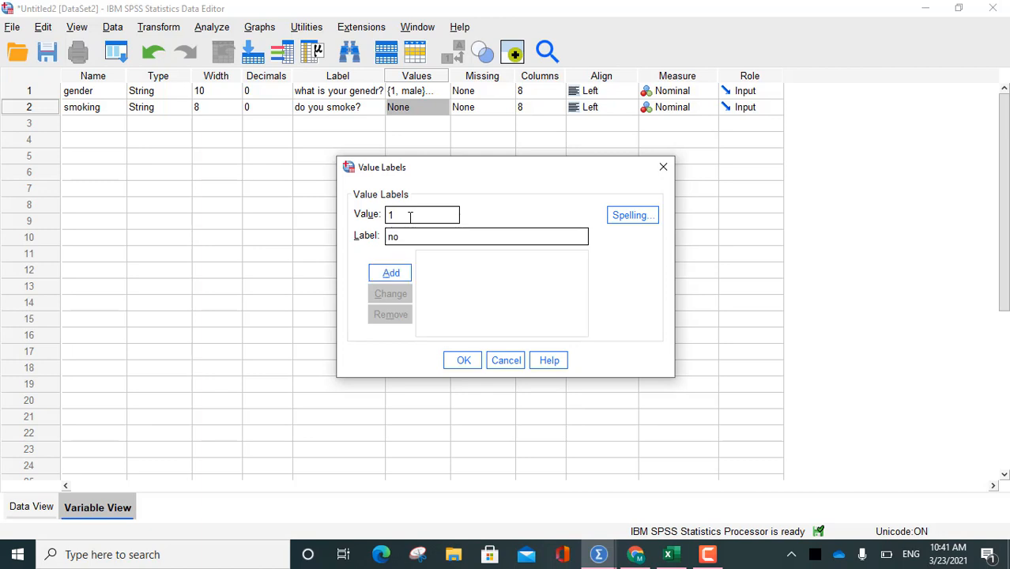
{"action": "left_click", "coordinate": [387, 275]}
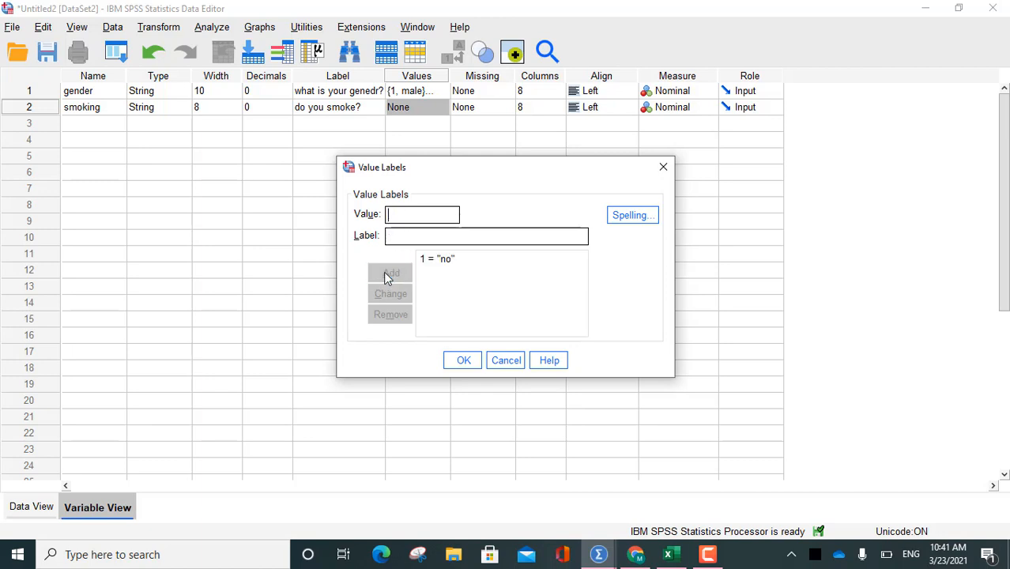
{"action": "left_click", "coordinate": [401, 220]}
{"action": "type", "text": "2"}
{"action": "type", "text": "yes"}
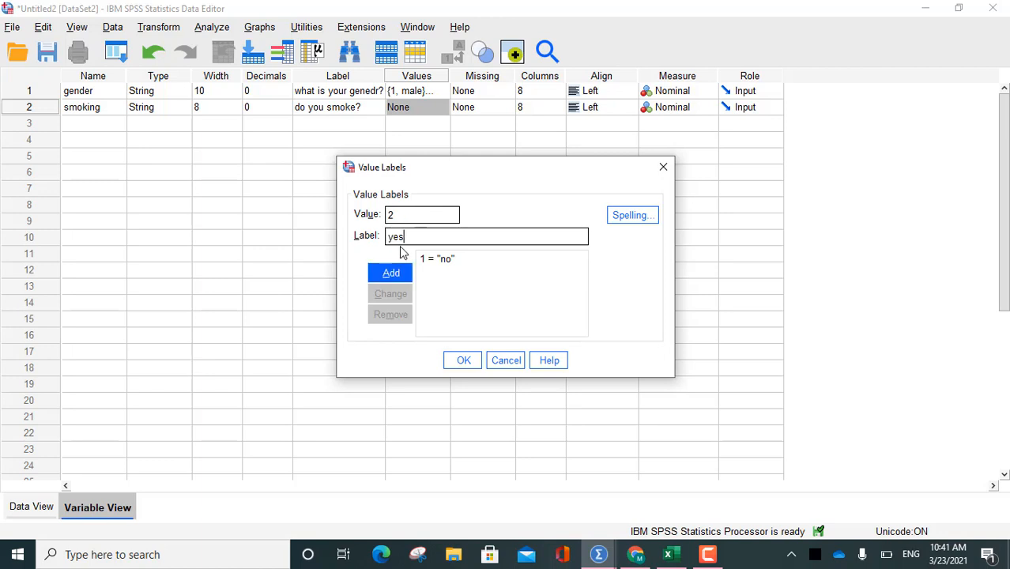
{"action": "left_click", "coordinate": [392, 279]}
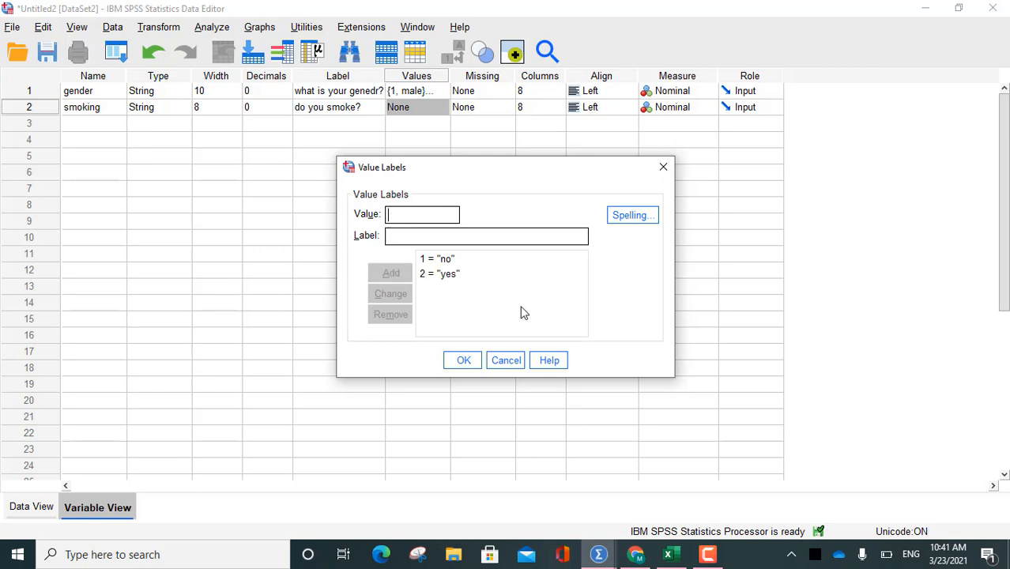
{"action": "left_click", "coordinate": [464, 360]}
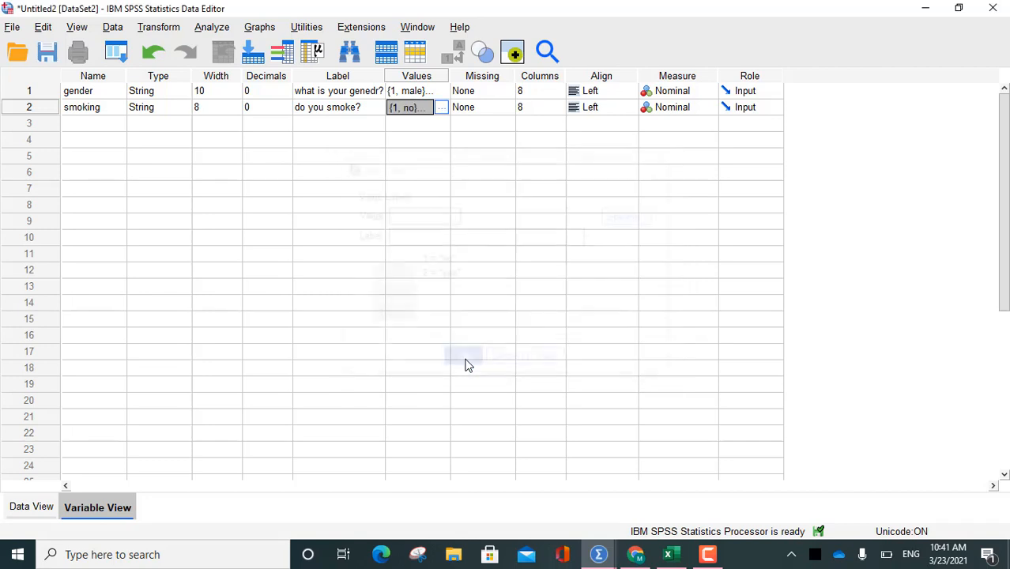
Change the smoking variable's type to Numeric and set its measurement level to Scale
{"action": "left_click", "coordinate": [706, 110]}
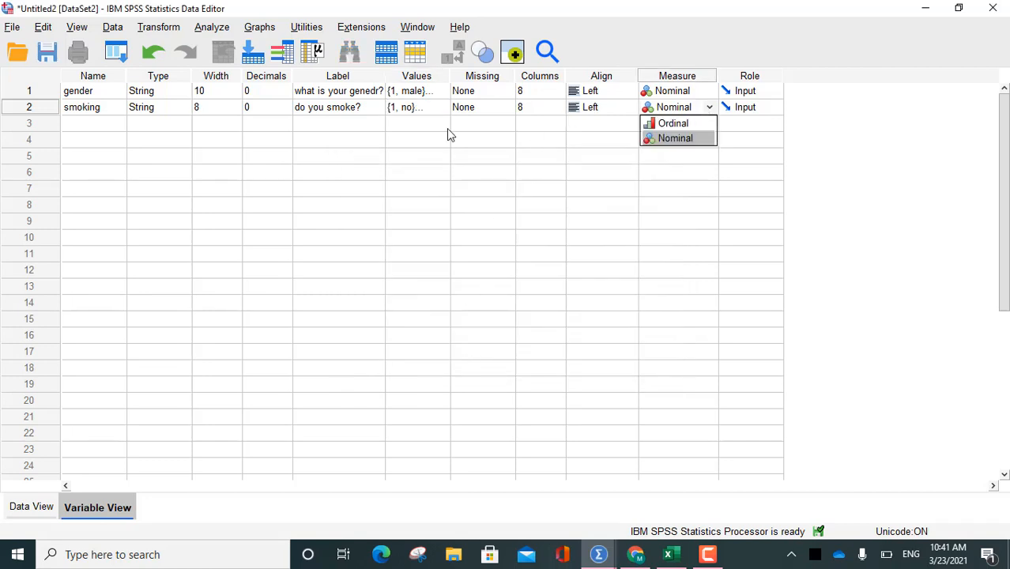
{"action": "double_click", "coordinate": [184, 111]}
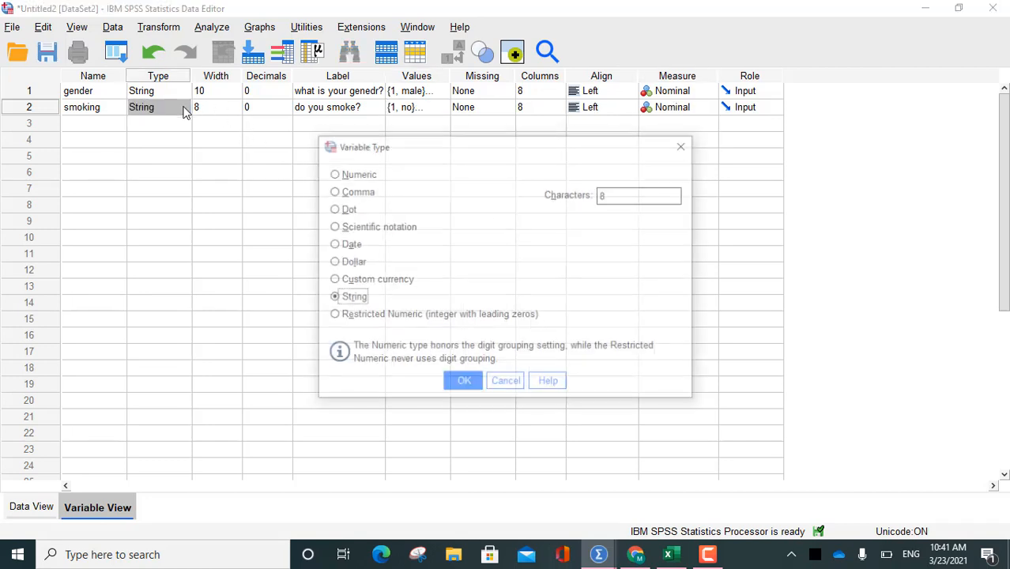
{"action": "left_click", "coordinate": [341, 176]}
{"action": "left_click", "coordinate": [463, 385]}
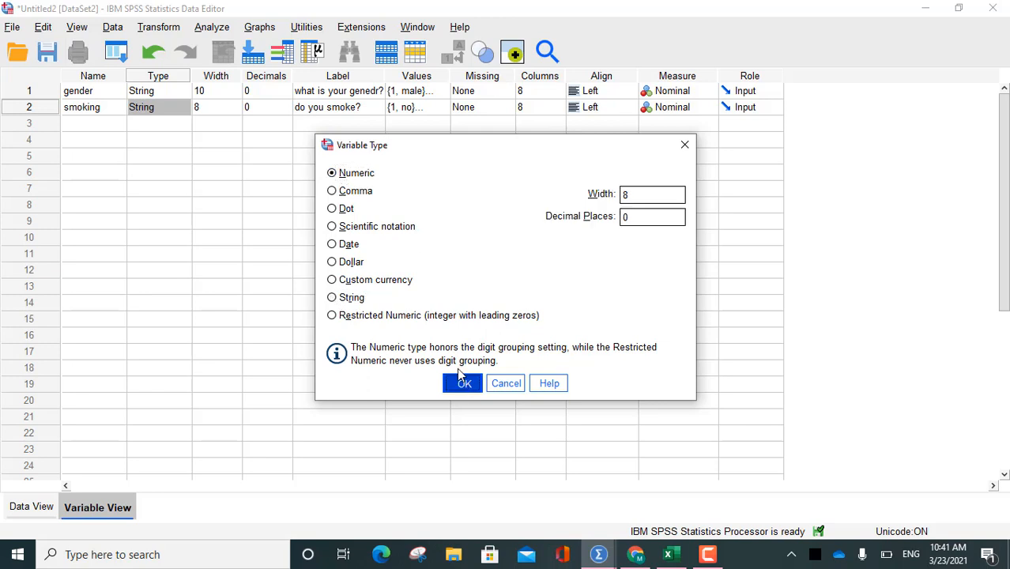
{"action": "left_click", "coordinate": [480, 298]}
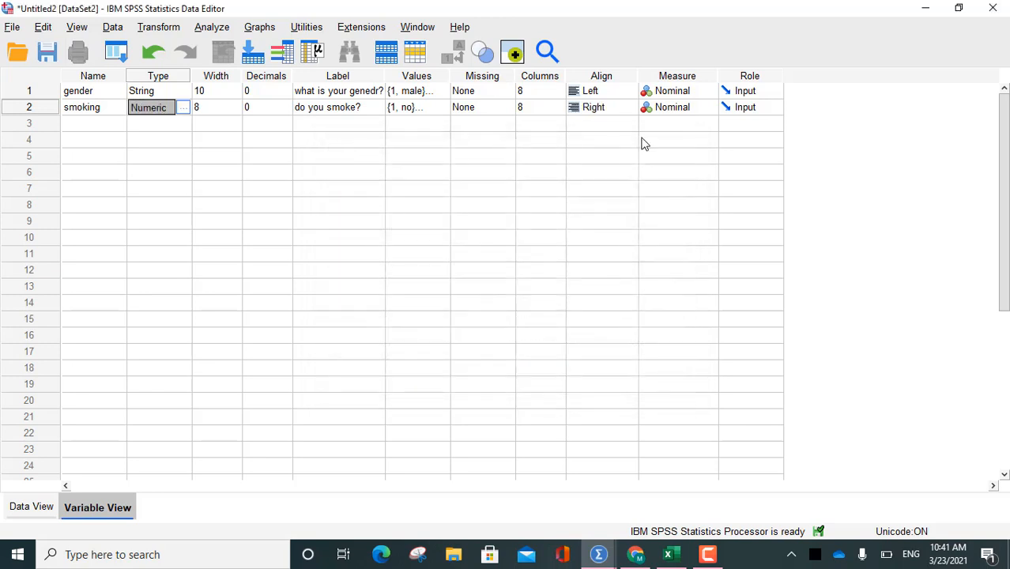
{"action": "left_click", "coordinate": [707, 110]}
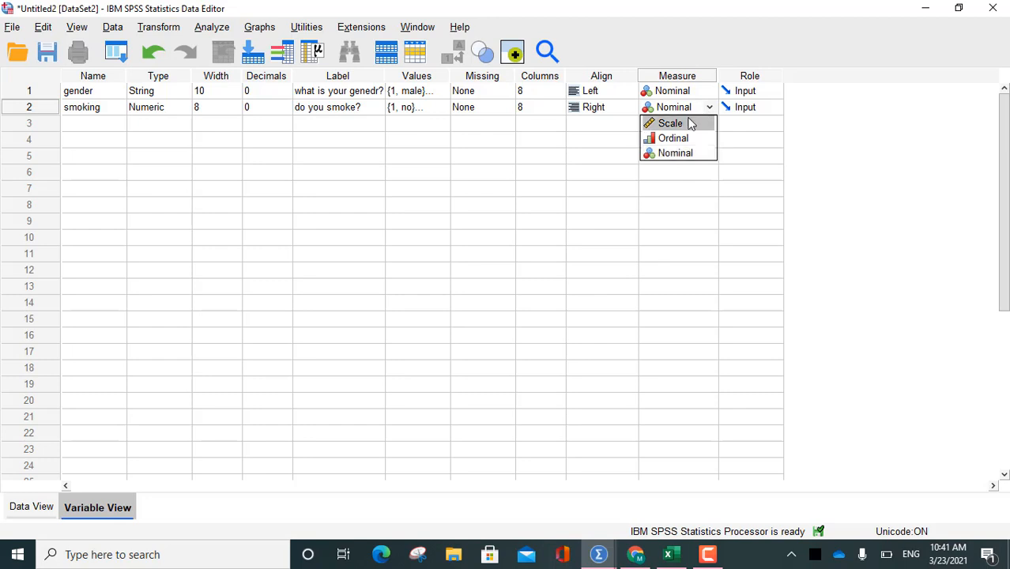
{"action": "left_click", "coordinate": [671, 123]}
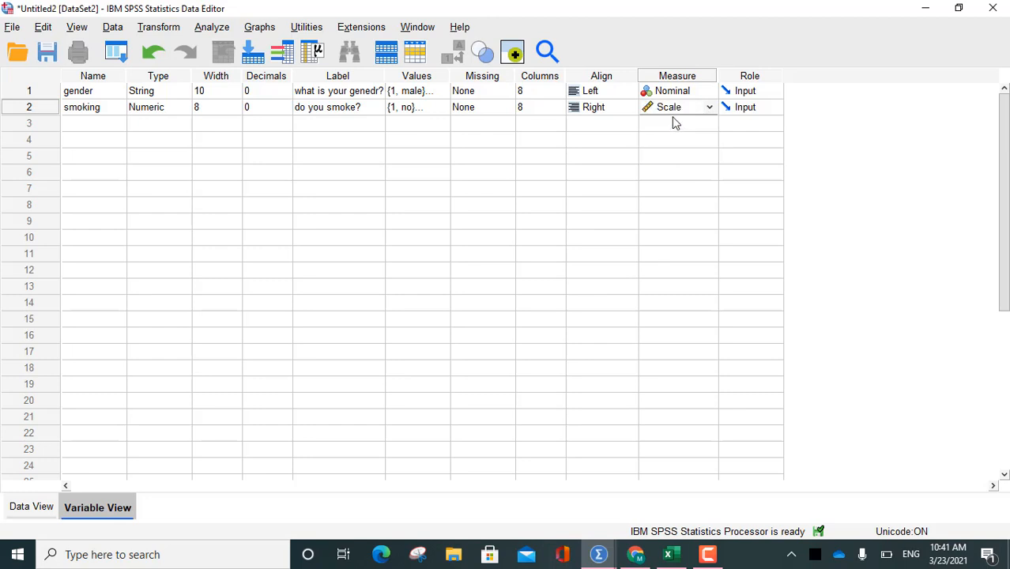
Return the smoking variable's type to String, accepting that some value labels may be discarded
{"action": "left_click", "coordinate": [181, 110]}
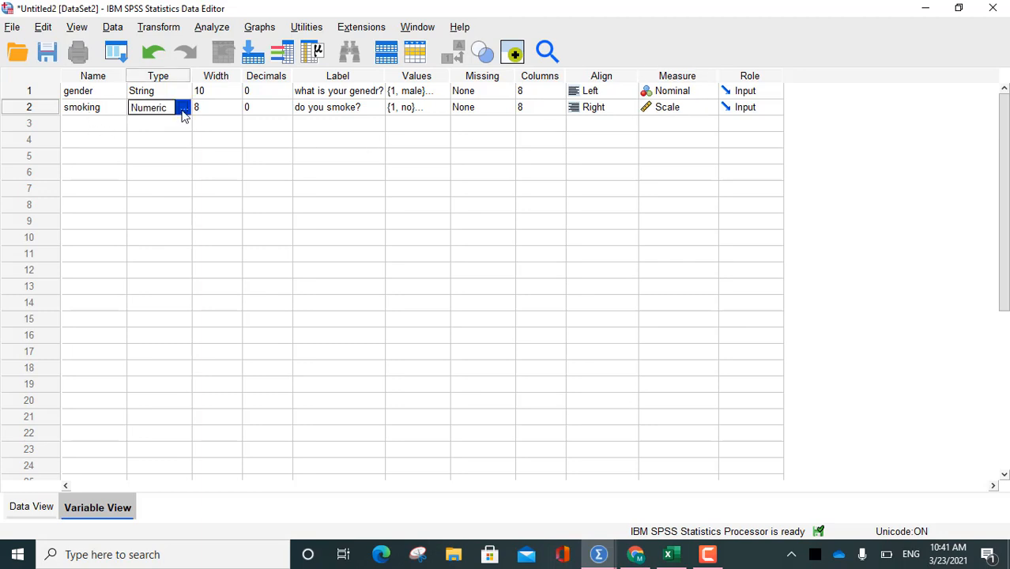
{"action": "left_click", "coordinate": [182, 109]}
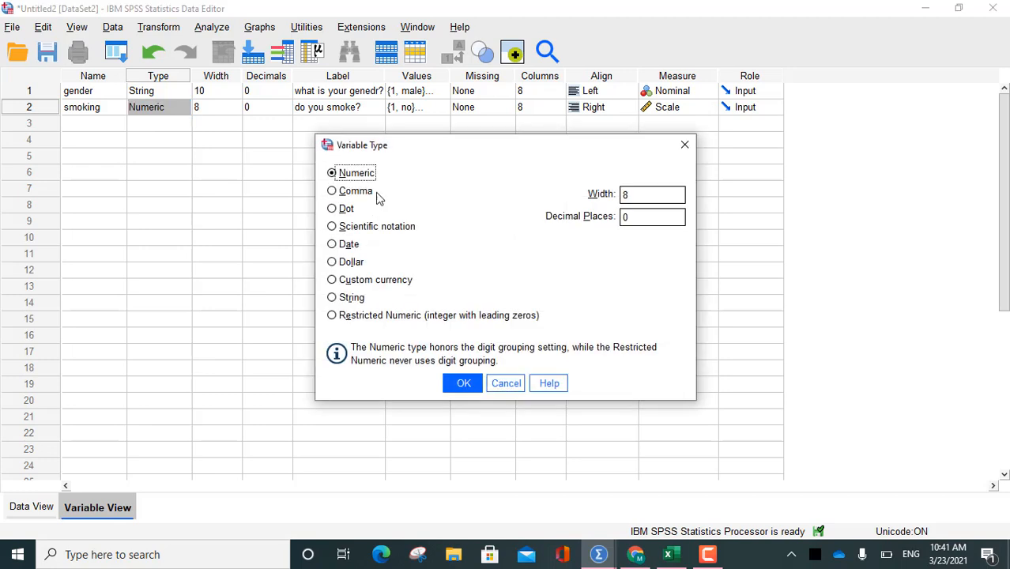
{"action": "left_click", "coordinate": [335, 298]}
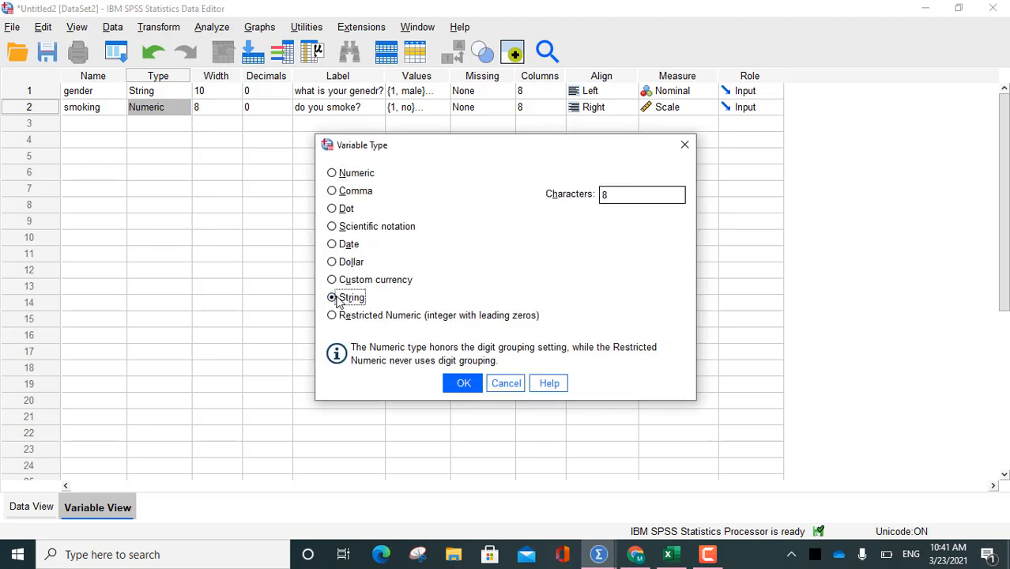
{"action": "left_click", "coordinate": [474, 385]}
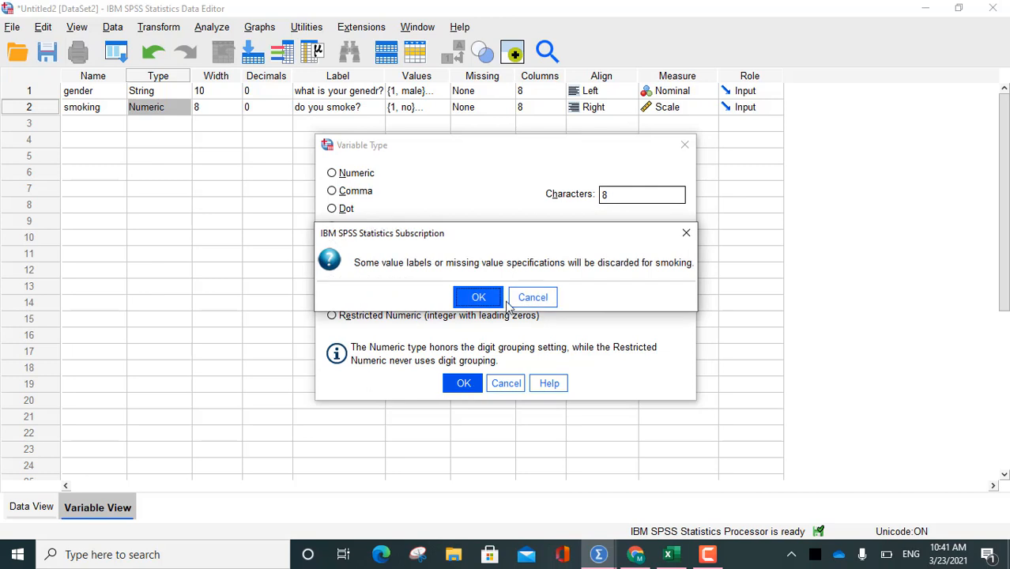
{"action": "left_click", "coordinate": [479, 298]}
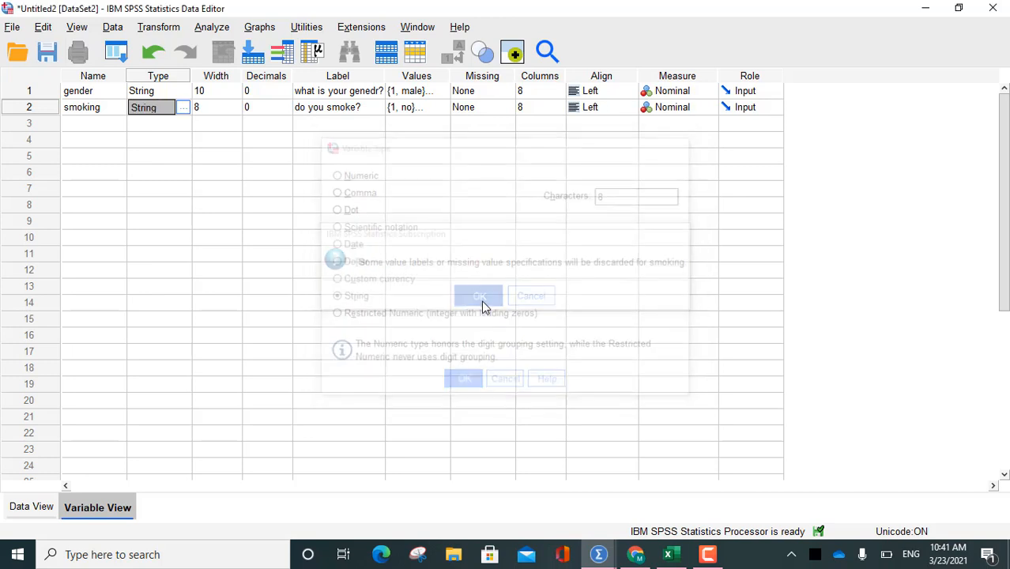
Switch to the Excel survey responses and copy the whole "Do you think that you need to smoke after meal?" column
{"action": "left_click", "coordinate": [34, 509]}
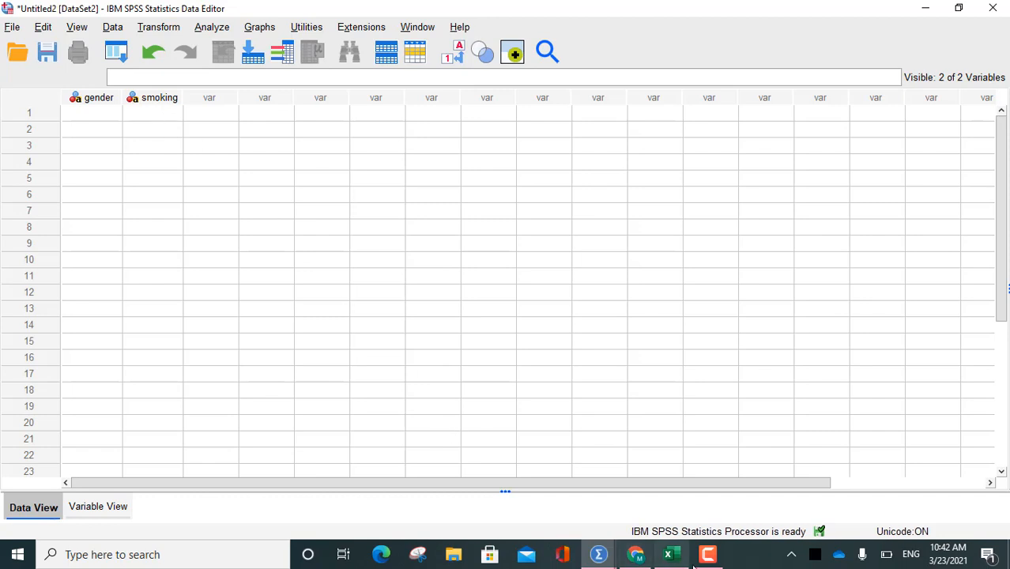
{"action": "left_click", "coordinate": [670, 555]}
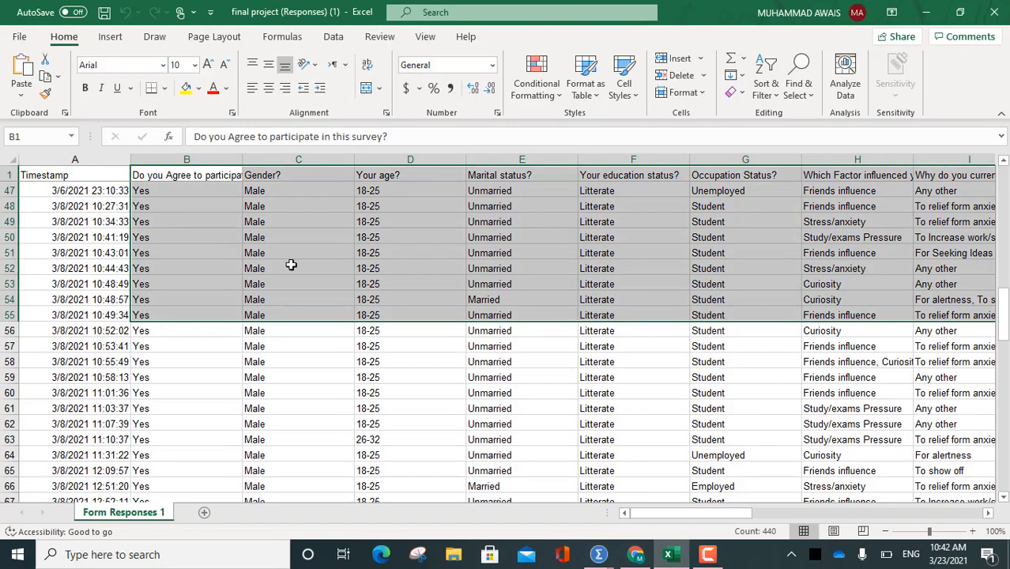
{"action": "left_click", "coordinate": [783, 177]}
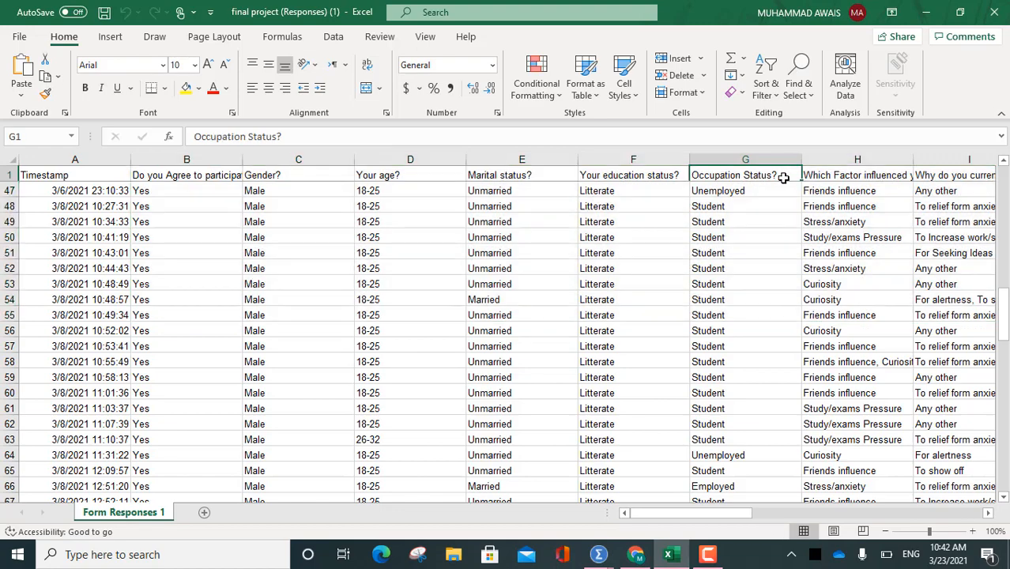
{"action": "left_click_drag", "start_coordinate": [699, 512], "coordinate": [777, 514]}
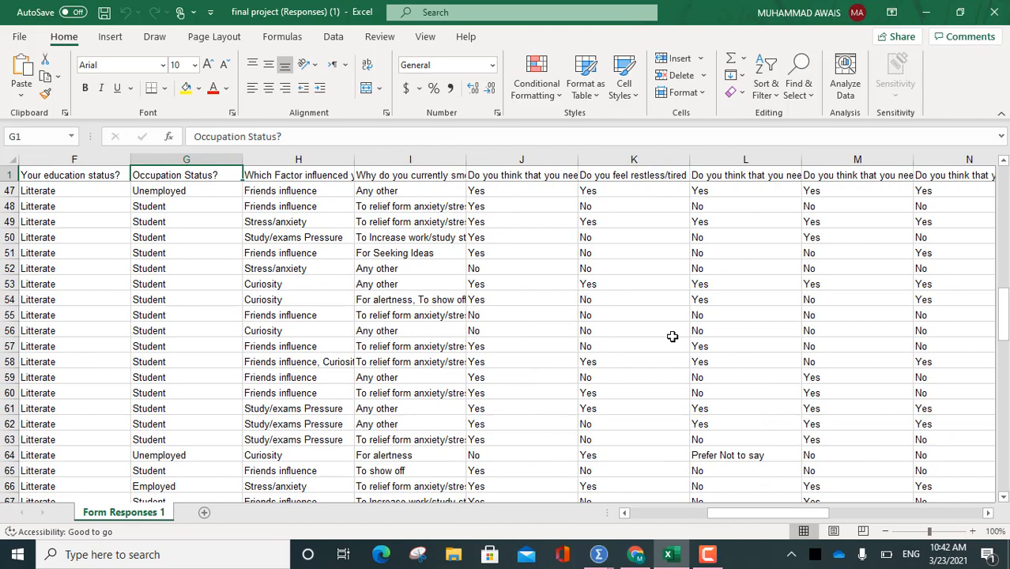
{"action": "left_click", "coordinate": [538, 175]}
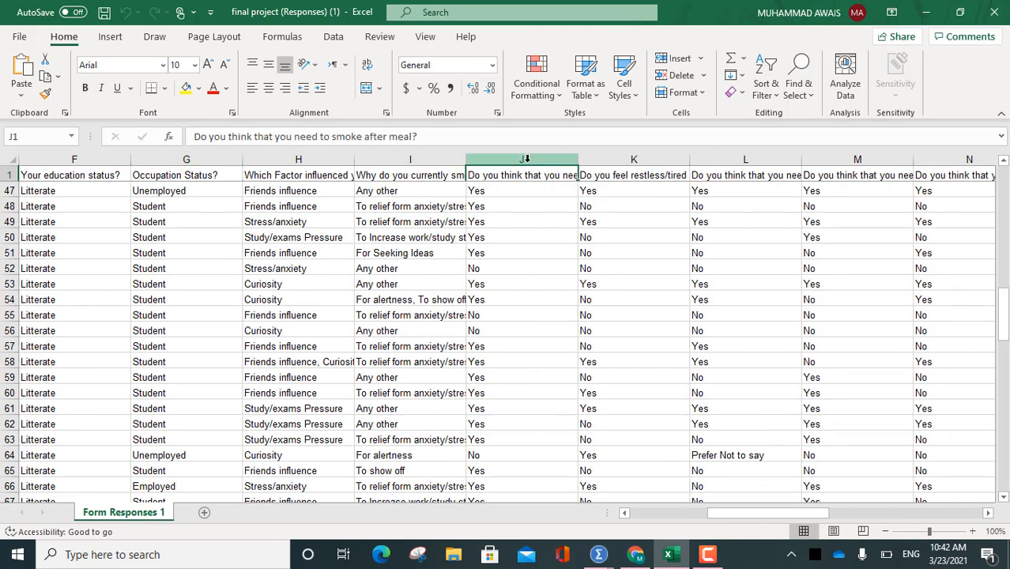
{"action": "left_click", "coordinate": [527, 159]}
{"action": "key", "text": "ctrl+c"}
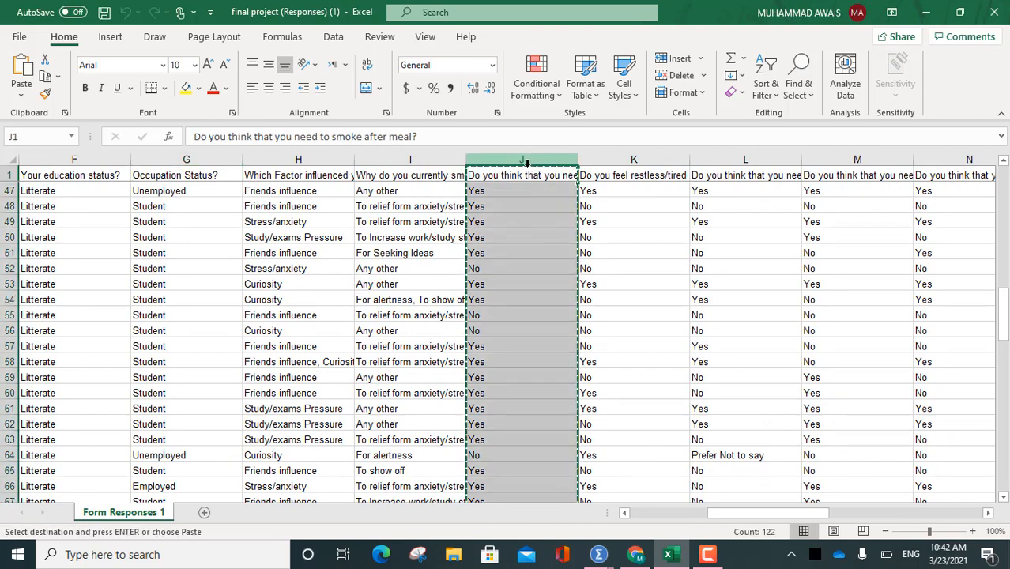
Return to the untitled SPSS dataset and try to place the copied column in the smoking variable
{"action": "mouse_move", "coordinate": [603, 558]}
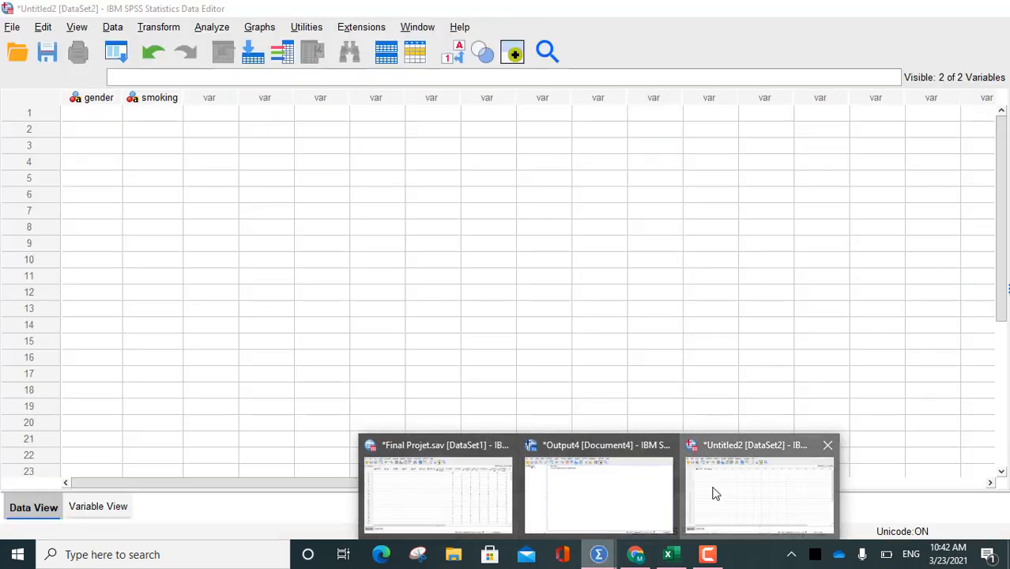
{"action": "left_click", "coordinate": [715, 493]}
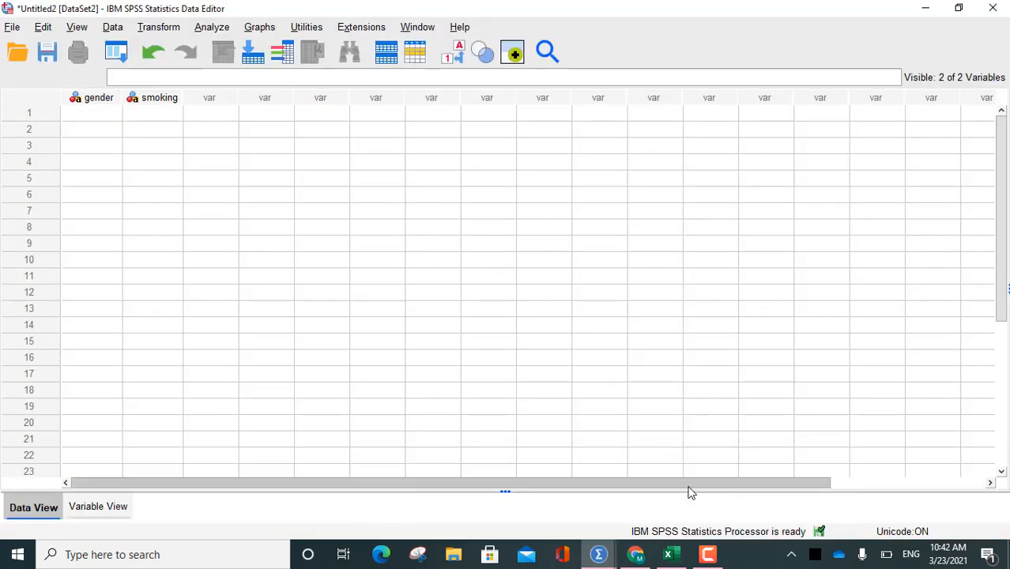
{"action": "left_click", "coordinate": [149, 103]}
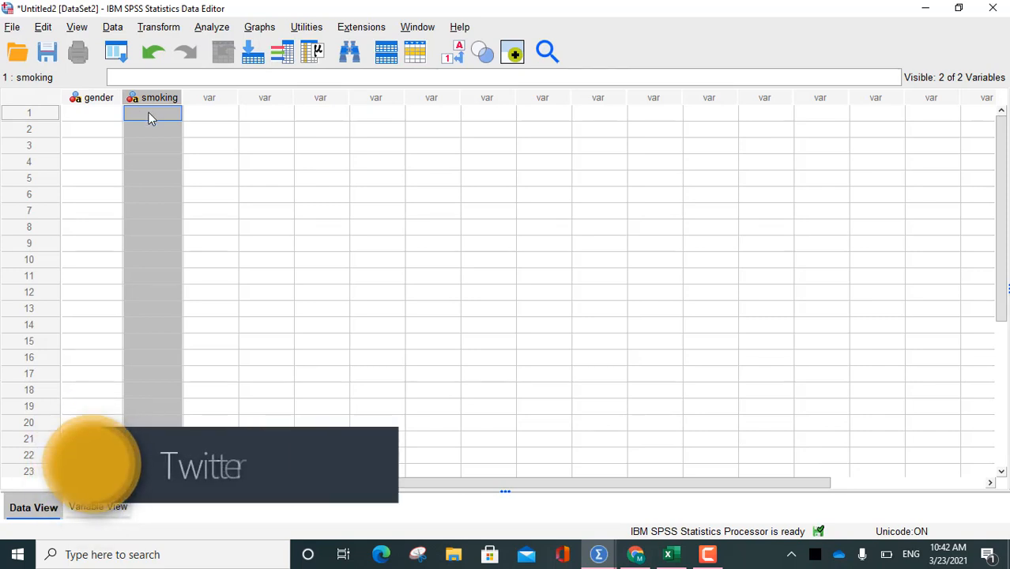
{"action": "left_click", "coordinate": [152, 113]}
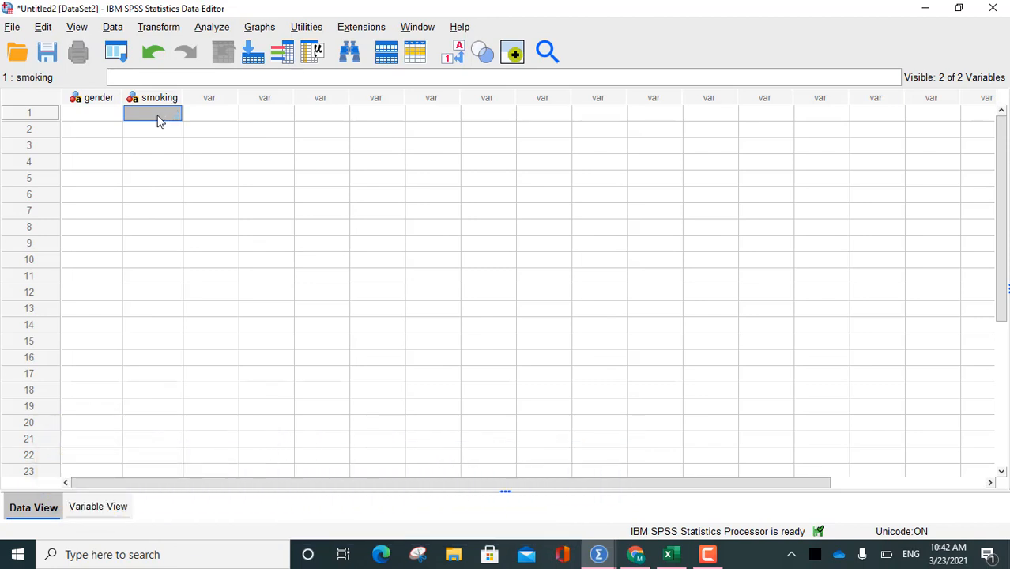
{"action": "double_click", "coordinate": [161, 119]}
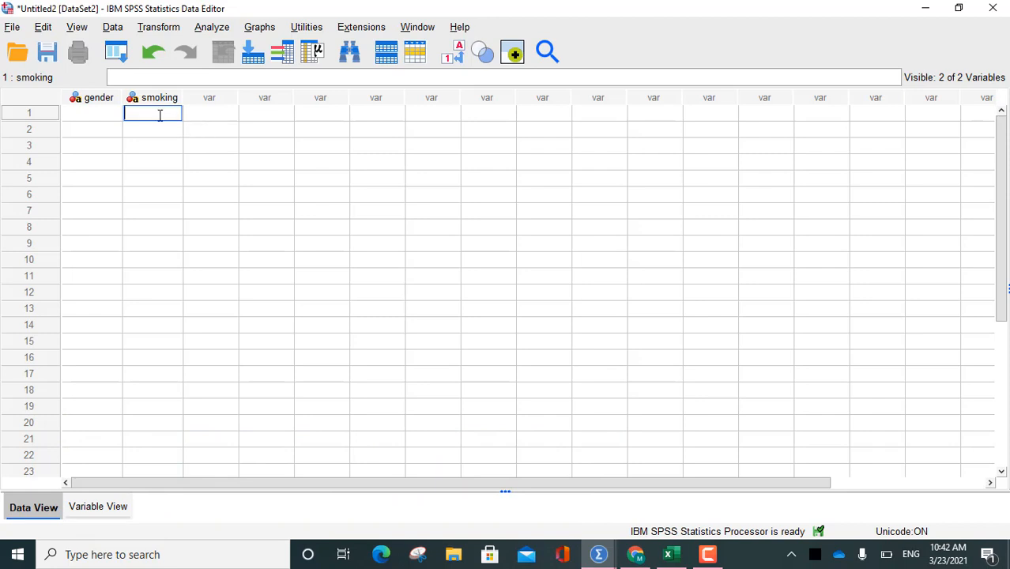
Switch to the Excel responses and copy only the answers in J47:J111, without the question header
{"action": "left_click", "coordinate": [674, 561]}
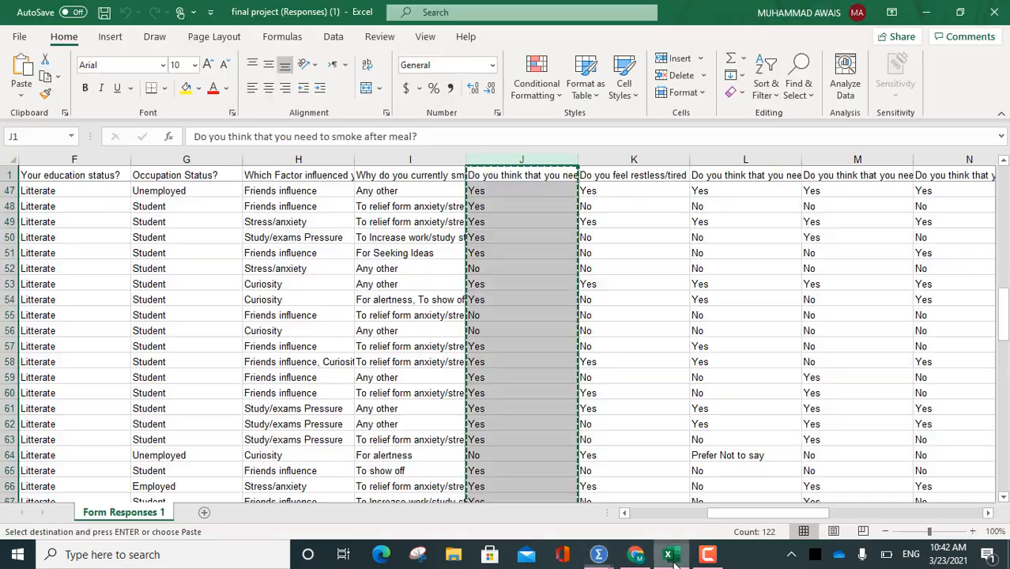
{"action": "left_click", "coordinate": [491, 192]}
{"action": "left_click_drag", "start_coordinate": [482, 189], "coordinate": [532, 446]}
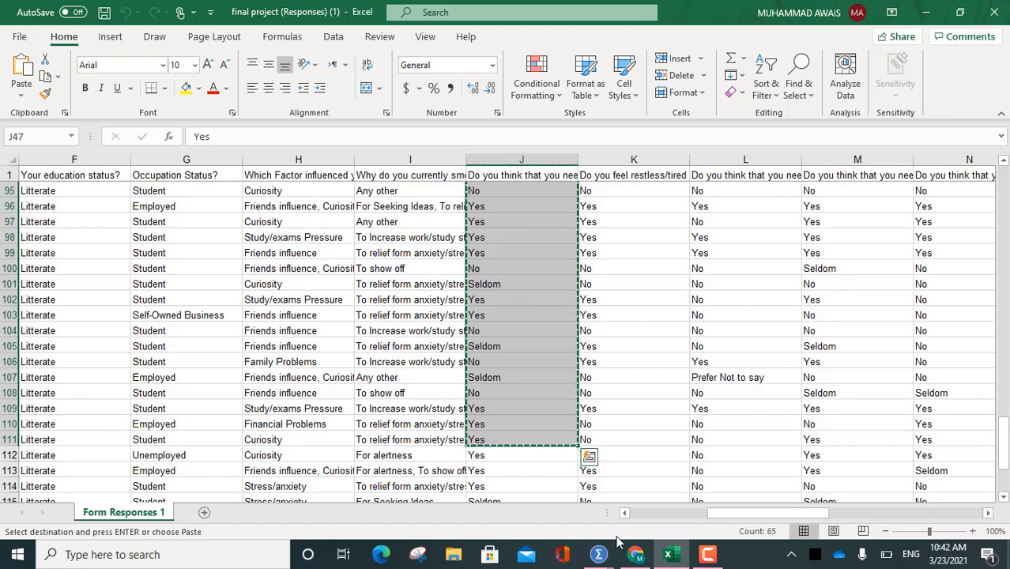
Switch to the untitled SPSS dataset and paste the copied answers into the smoking variable, starting at case 1
{"action": "left_click", "coordinate": [598, 558]}
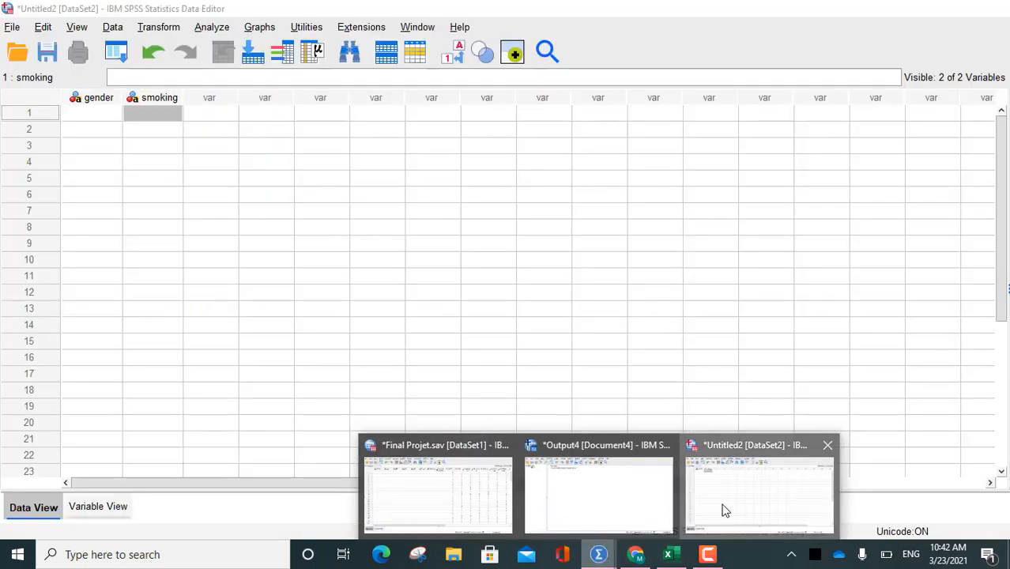
{"action": "left_click", "coordinate": [722, 510]}
{"action": "left_click", "coordinate": [167, 119]}
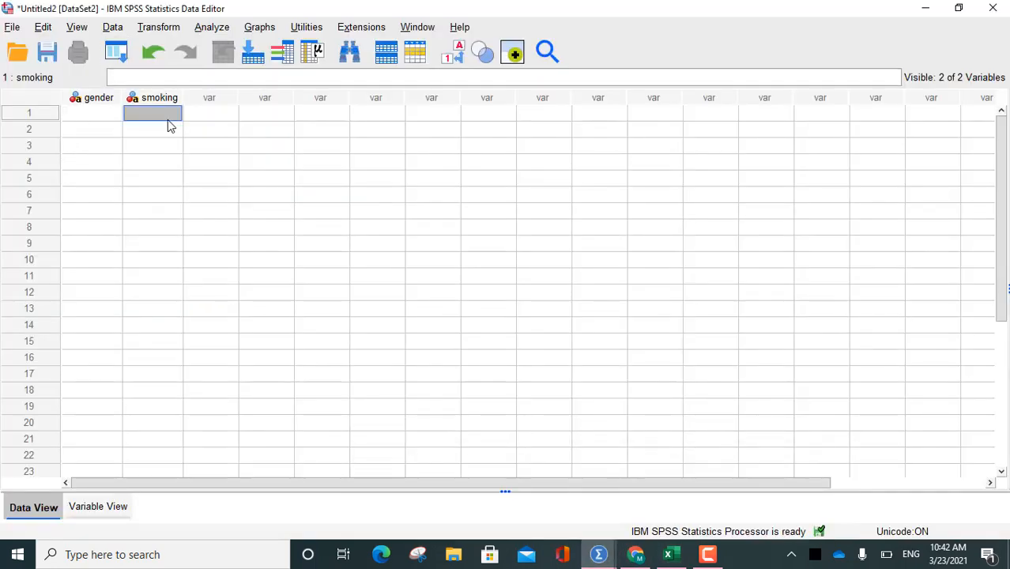
{"action": "key", "text": "ctrl+v"}
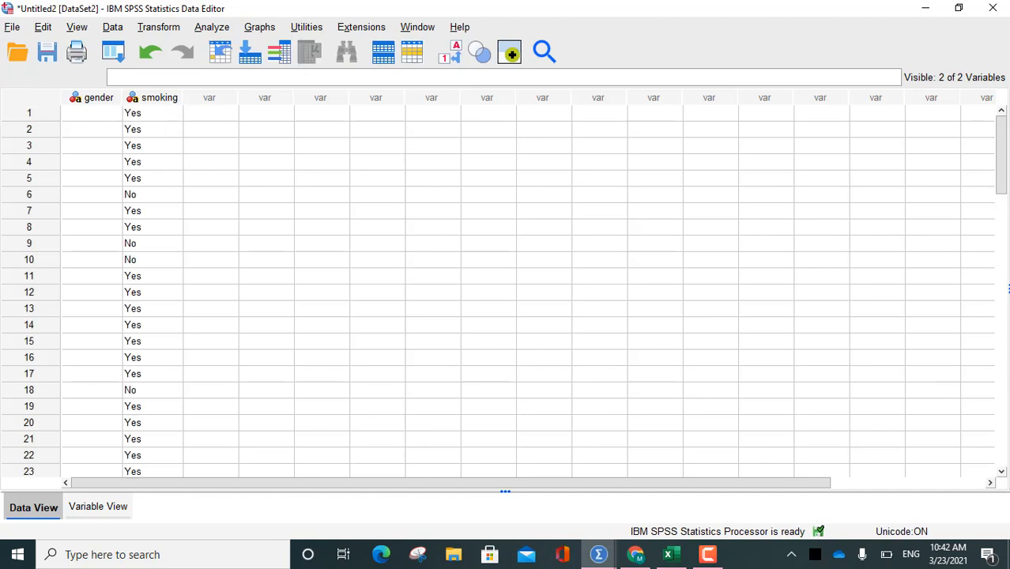
{"action": "left_click_drag", "start_coordinate": [1004, 121], "coordinate": [1005, 100]}
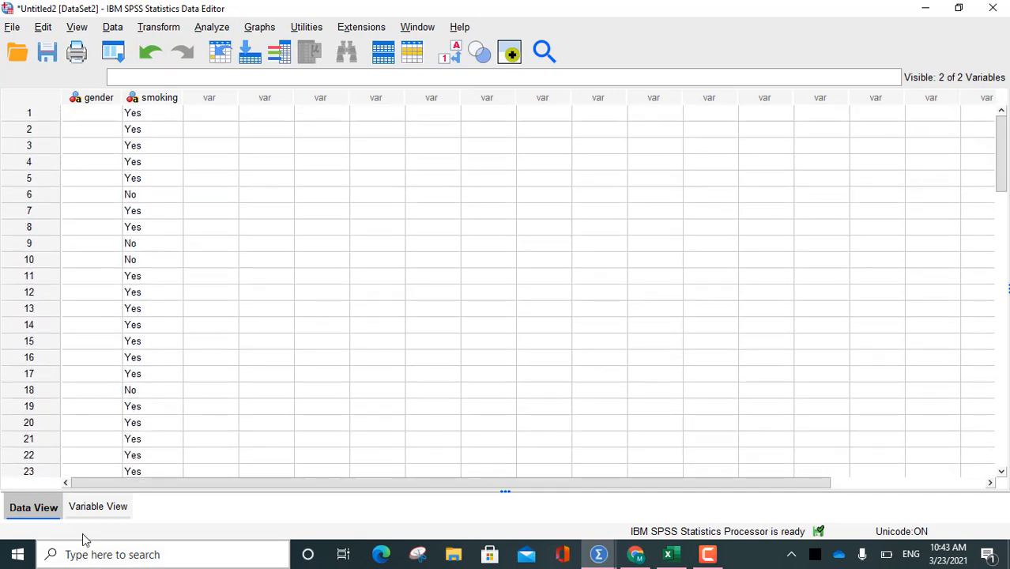
Add the value label 0 = "seldom" to the smoking variable's value labels
{"action": "left_click", "coordinate": [104, 506]}
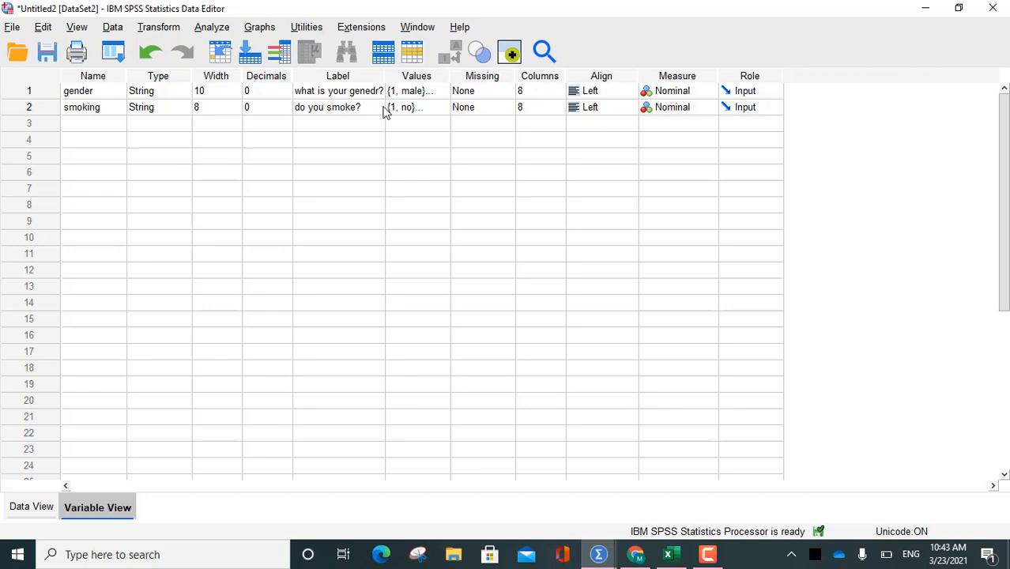
{"action": "left_click", "coordinate": [441, 115]}
{"action": "left_click", "coordinate": [441, 114]}
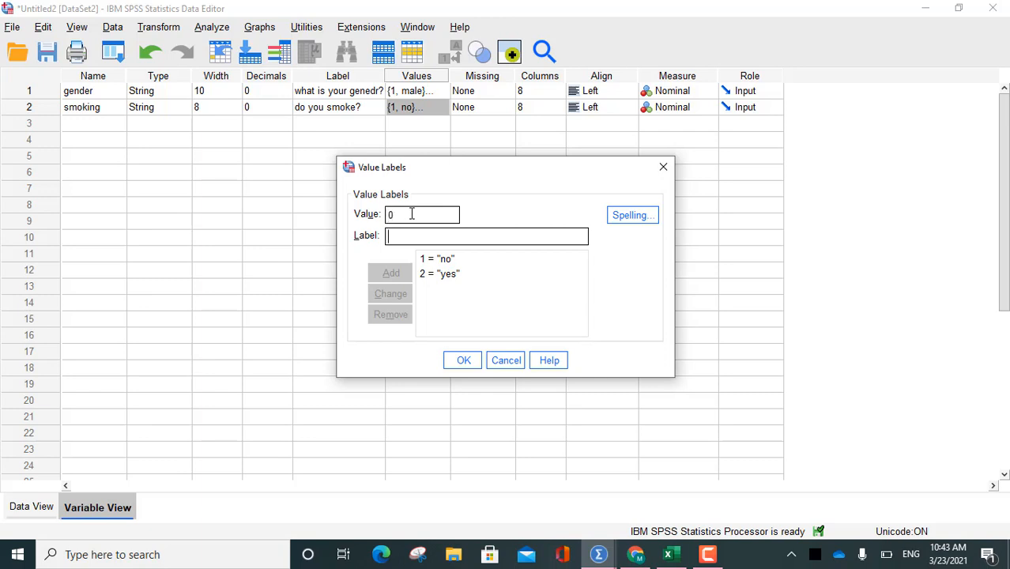
{"action": "type", "text": "seldom"}
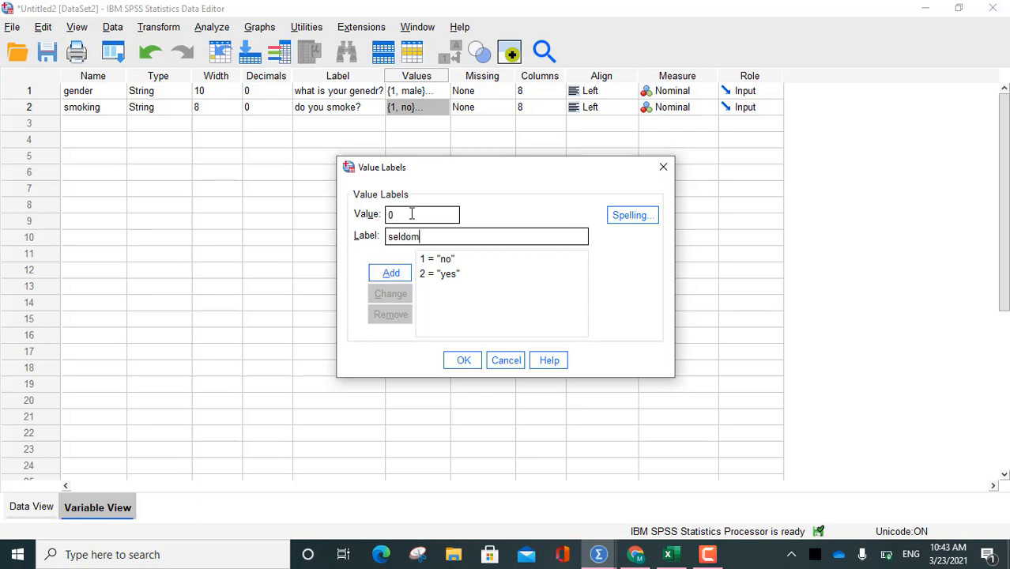
{"action": "left_click", "coordinate": [387, 274]}
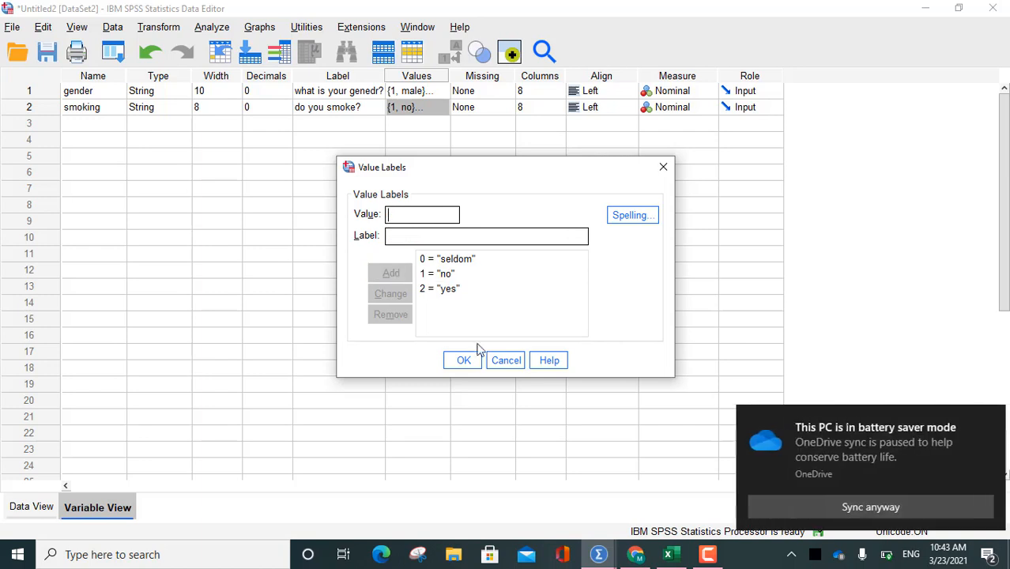
{"action": "left_click", "coordinate": [460, 361]}
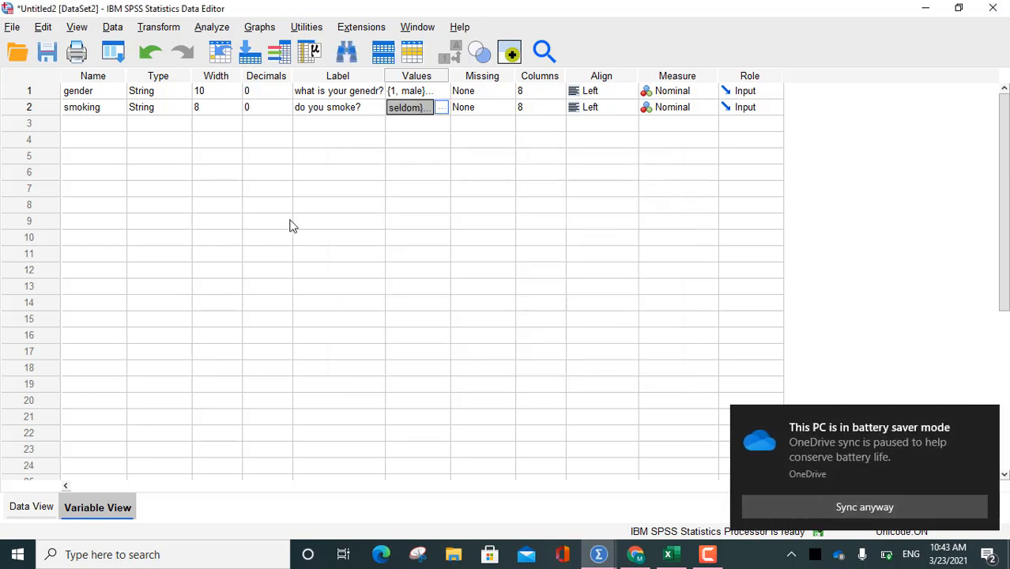
{"action": "left_click", "coordinate": [20, 508]}
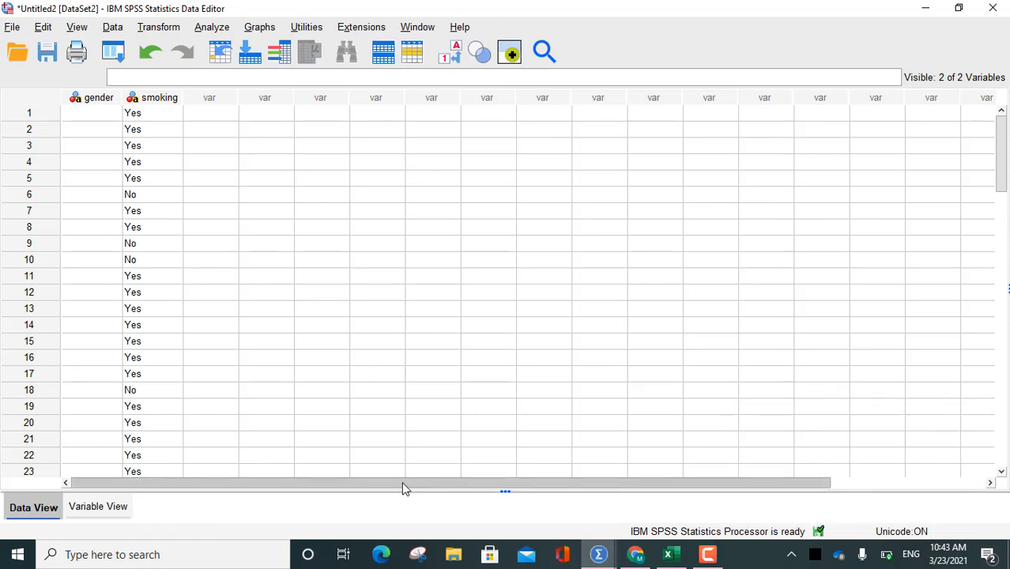
{"action": "left_click_drag", "start_coordinate": [372, 485], "coordinate": [319, 480]}
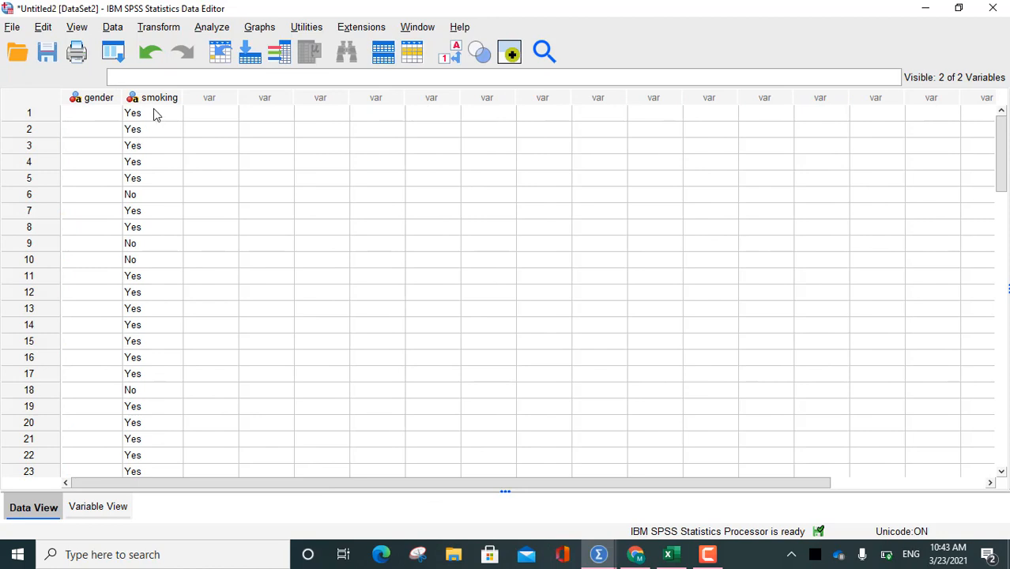
{"action": "left_click", "coordinate": [95, 509]}
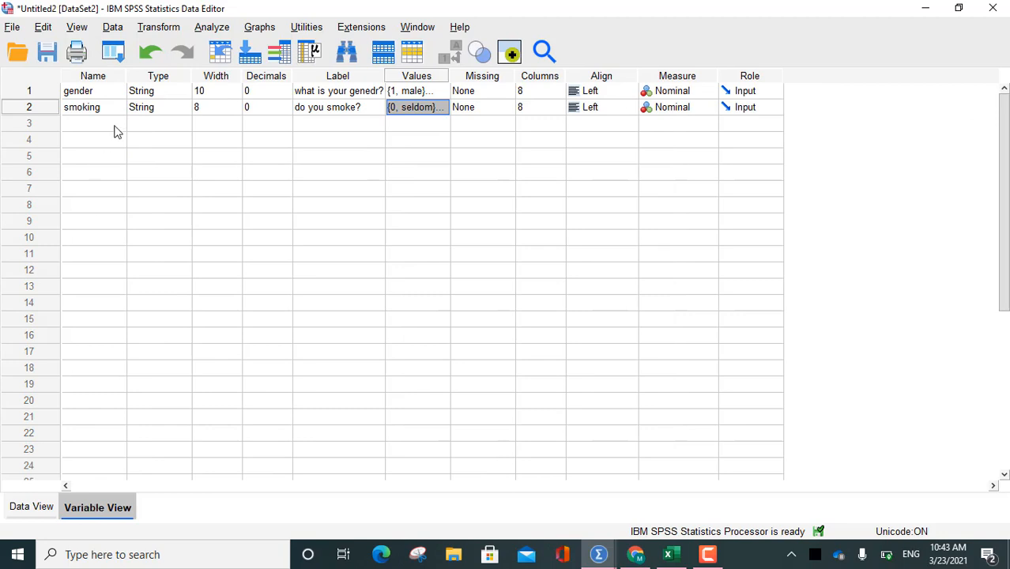
{"action": "left_click", "coordinate": [707, 111]}
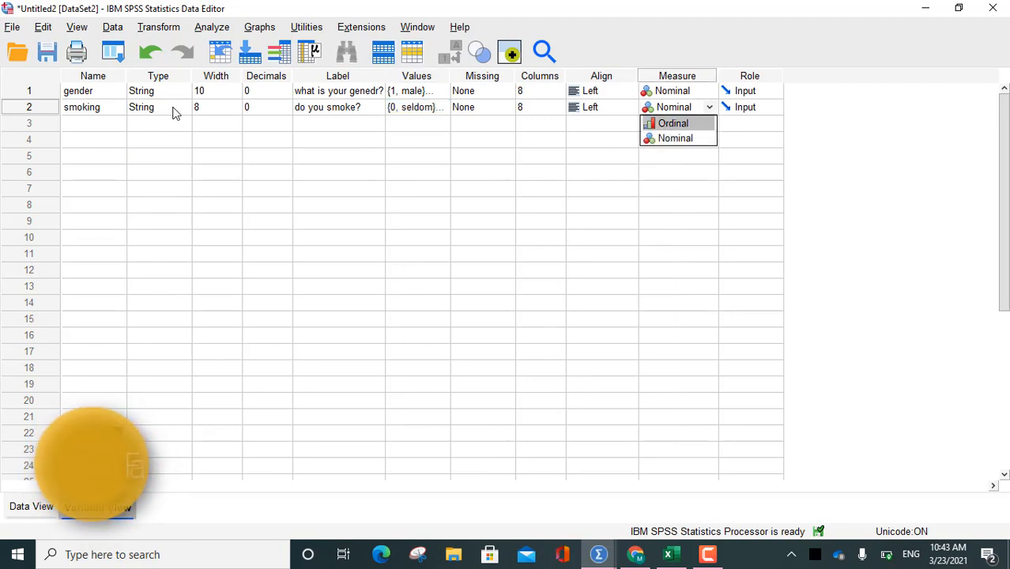
{"action": "left_click", "coordinate": [173, 108]}
{"action": "left_click", "coordinate": [183, 107]}
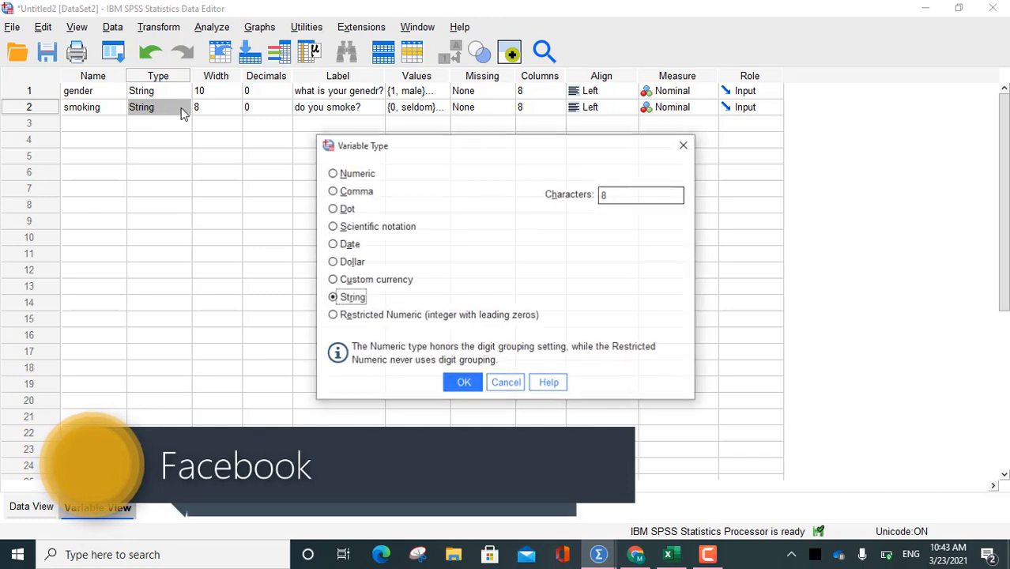
{"action": "left_click", "coordinate": [333, 172]}
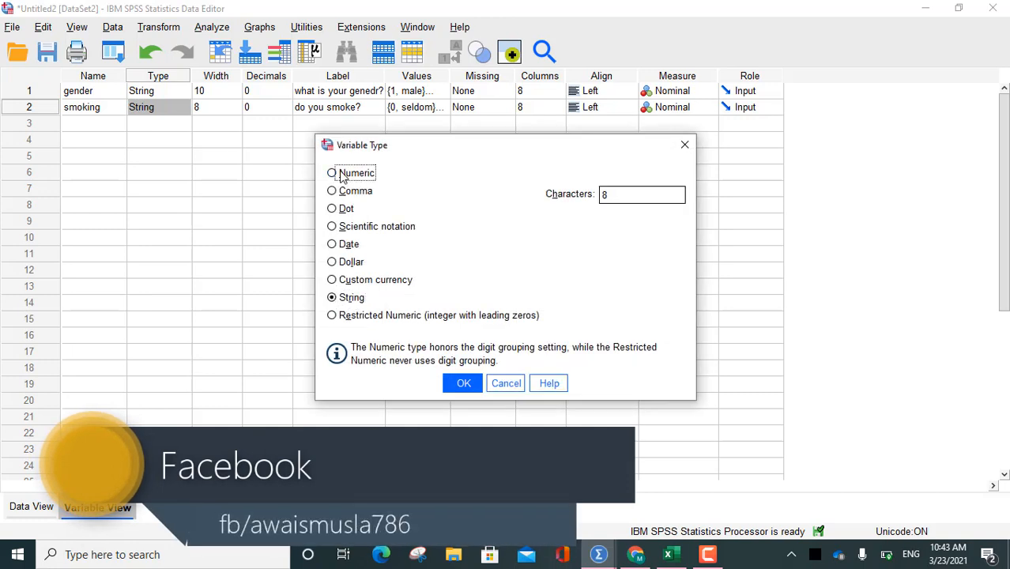
{"action": "left_click", "coordinate": [463, 386]}
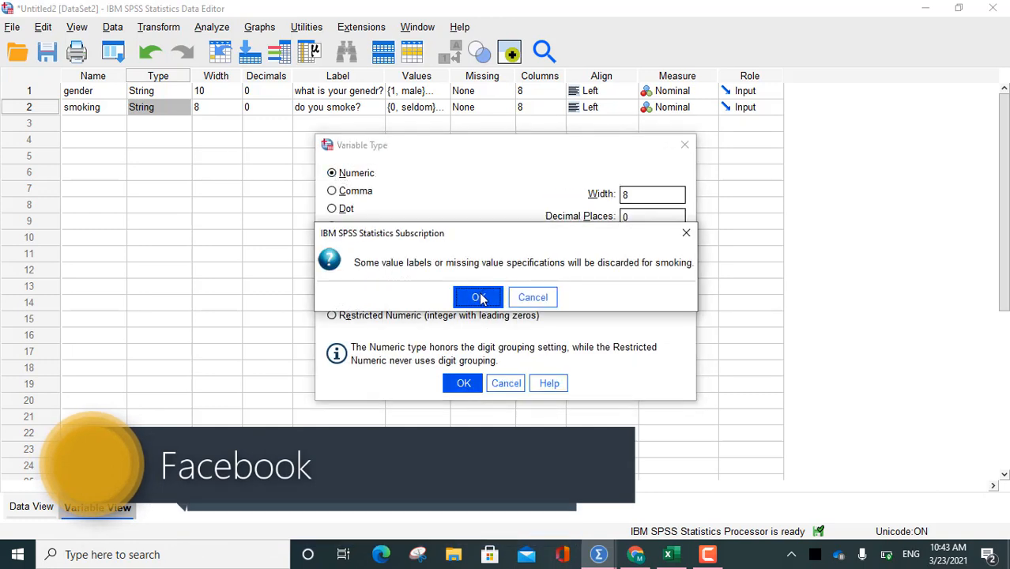
{"action": "left_click", "coordinate": [532, 297]}
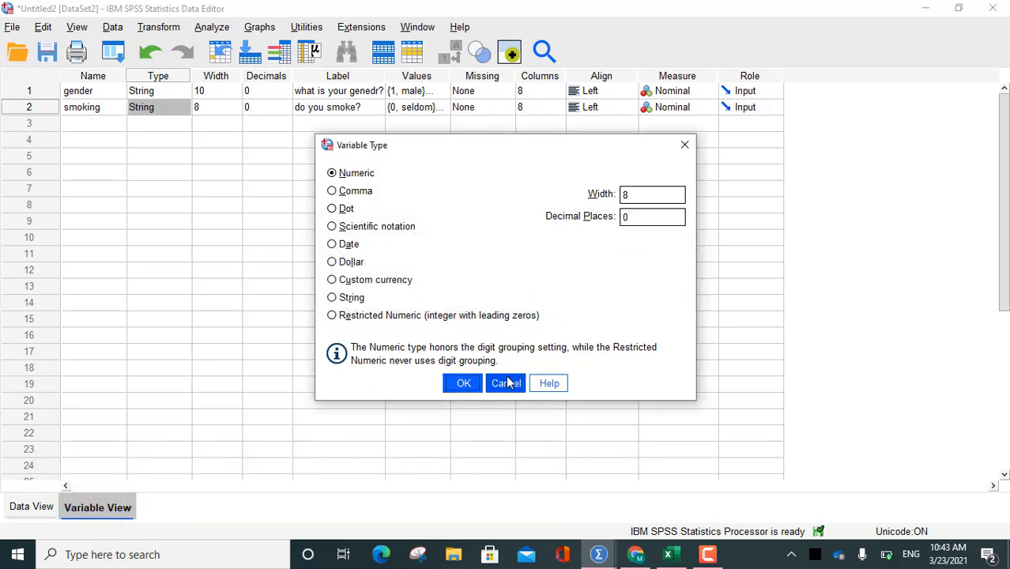
{"action": "left_click", "coordinate": [505, 382]}
Try to replace all "yes" answers in the smoking column of the data with 2, using lowercase search text
{"action": "left_click", "coordinate": [34, 509]}
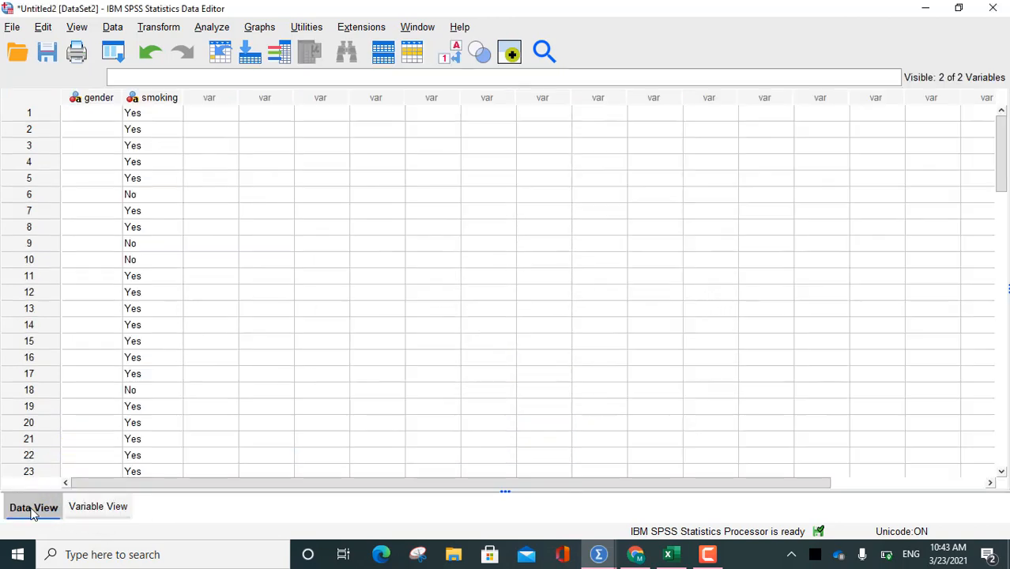
{"action": "left_click", "coordinate": [164, 116]}
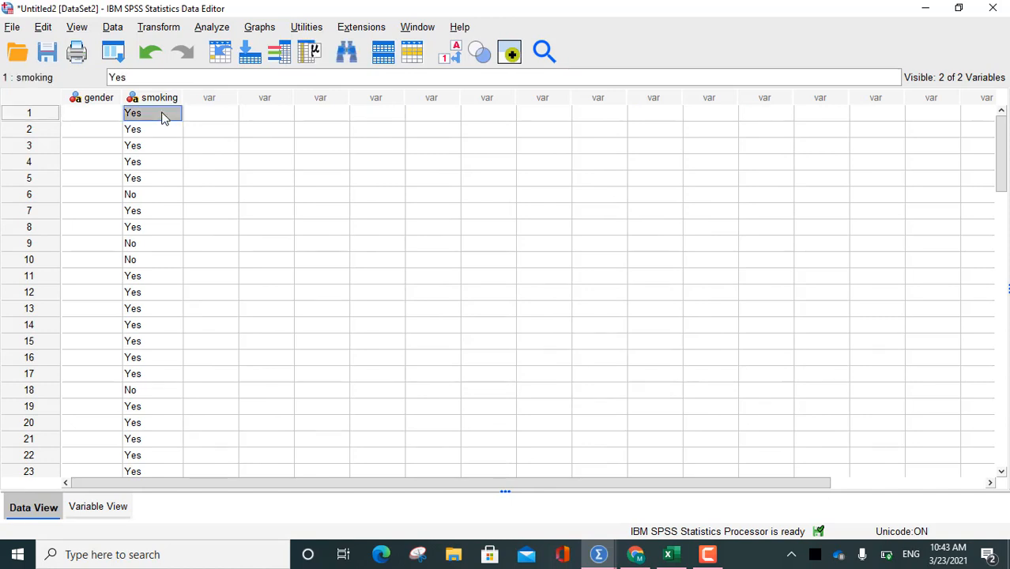
{"action": "left_click", "coordinate": [348, 54]}
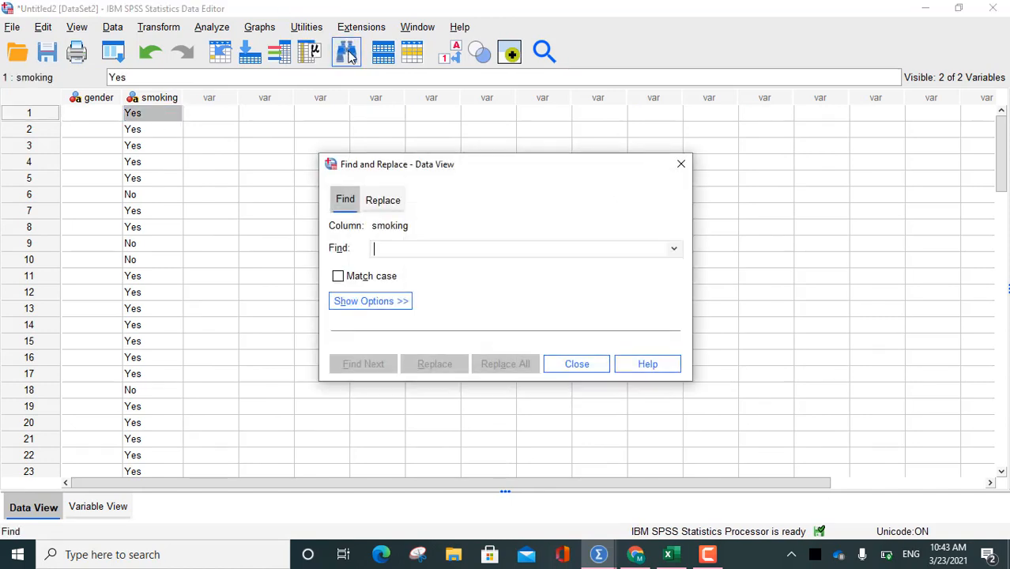
{"action": "left_click", "coordinate": [395, 201]}
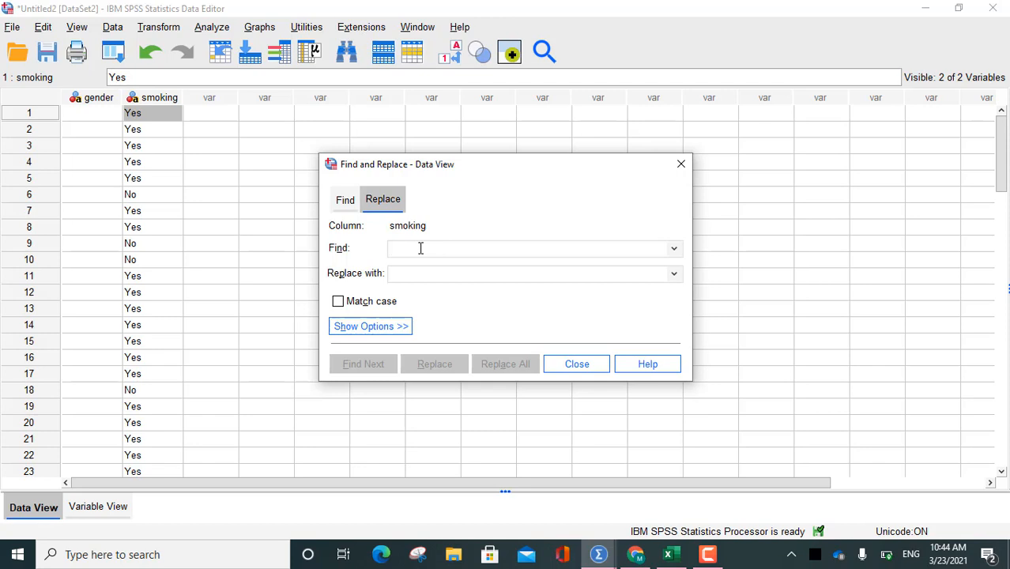
{"action": "type", "text": "yes"}
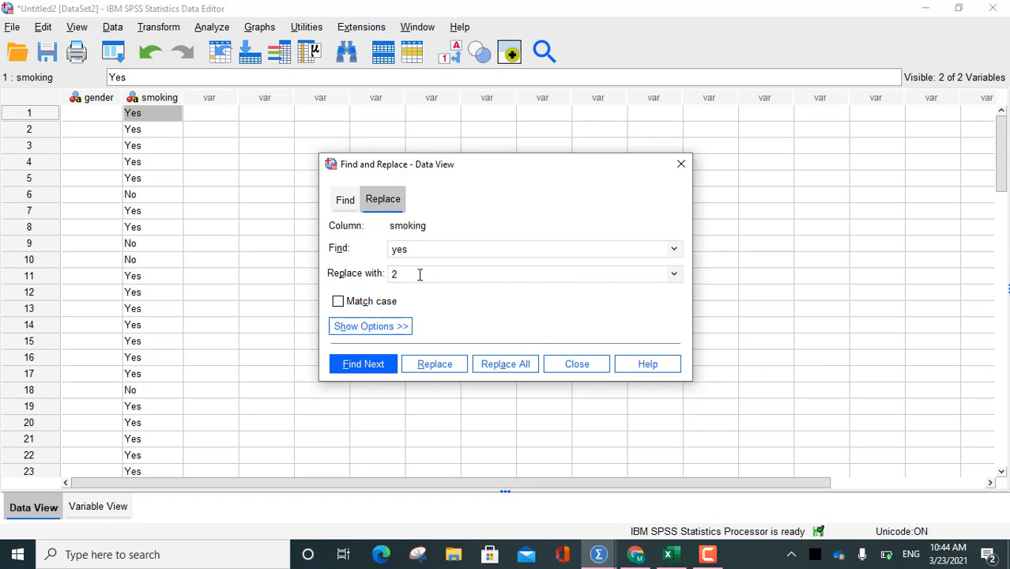
{"action": "left_click", "coordinate": [420, 274]}
{"action": "type", "text": "2"}
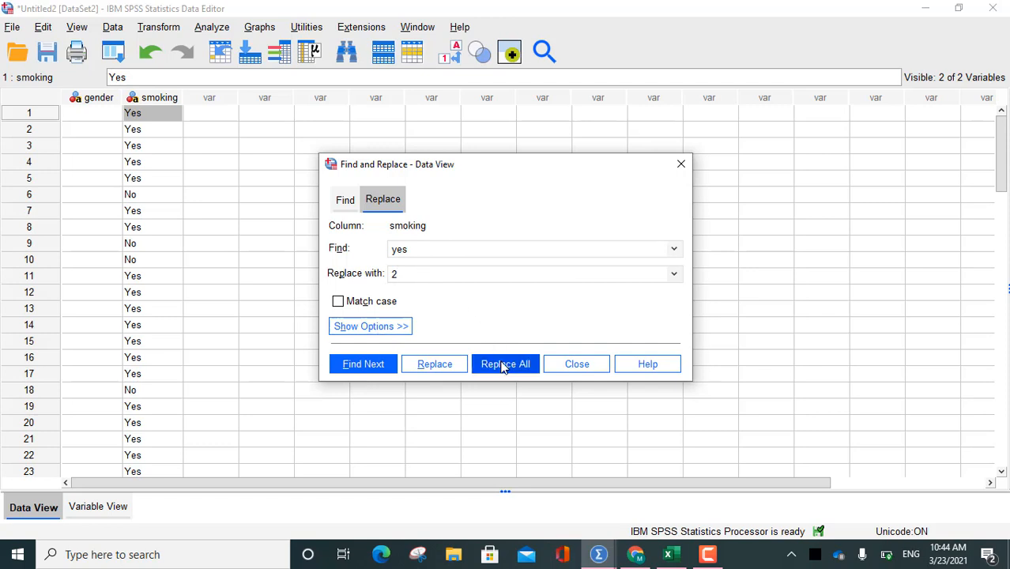
{"action": "left_click", "coordinate": [524, 365]}
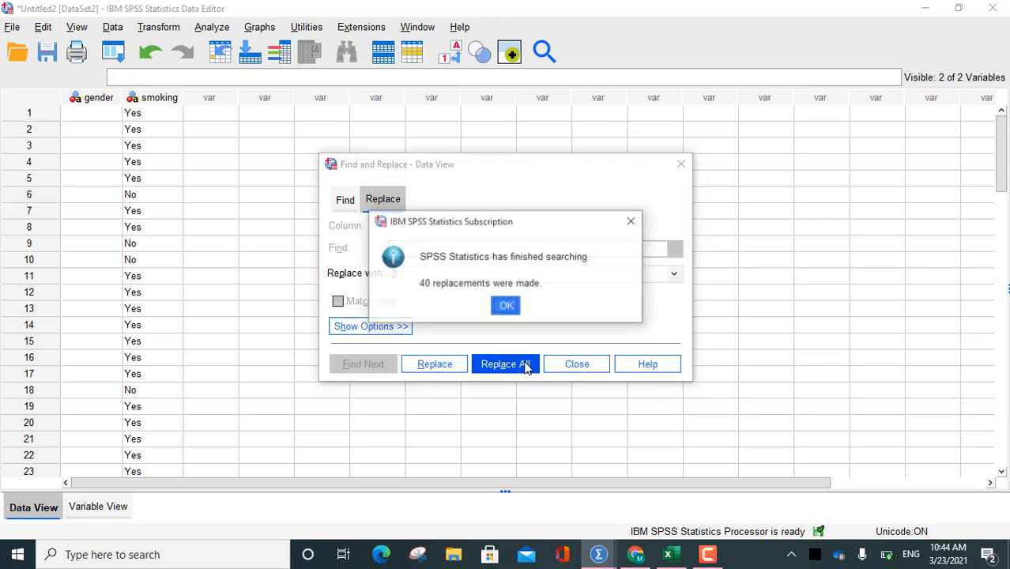
{"action": "left_click", "coordinate": [506, 308]}
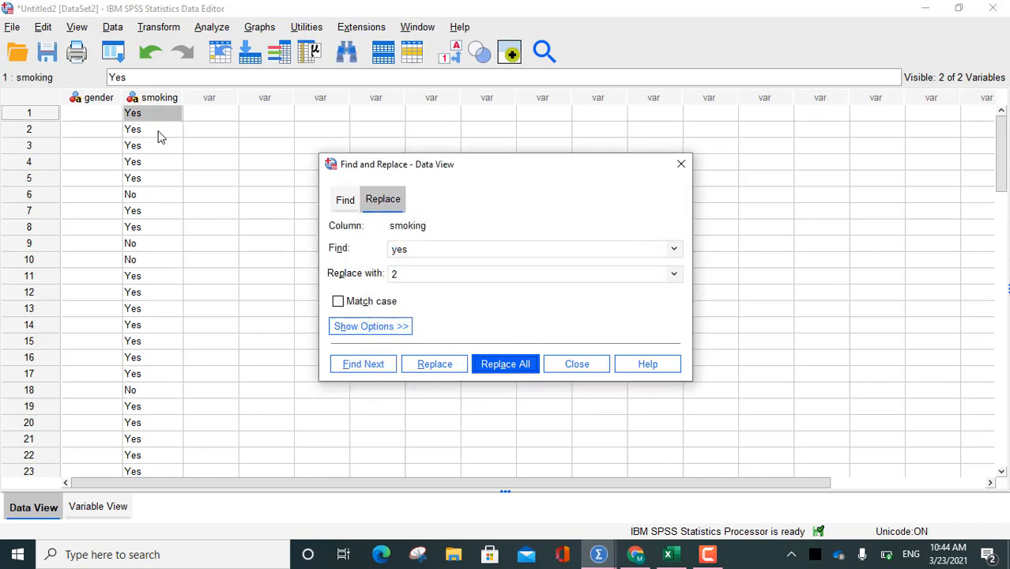
{"action": "left_click", "coordinate": [501, 366]}
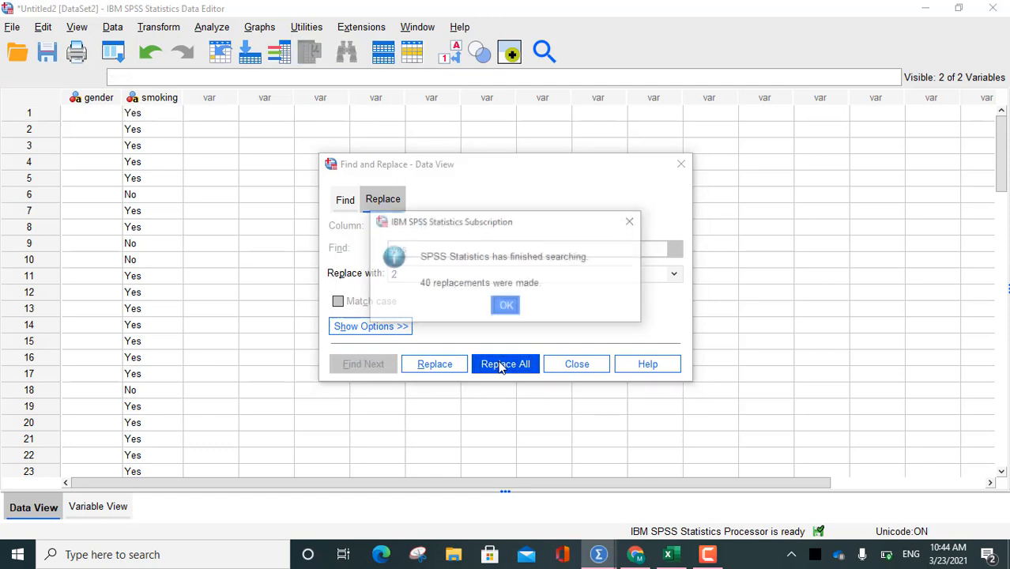
{"action": "left_click", "coordinate": [507, 307]}
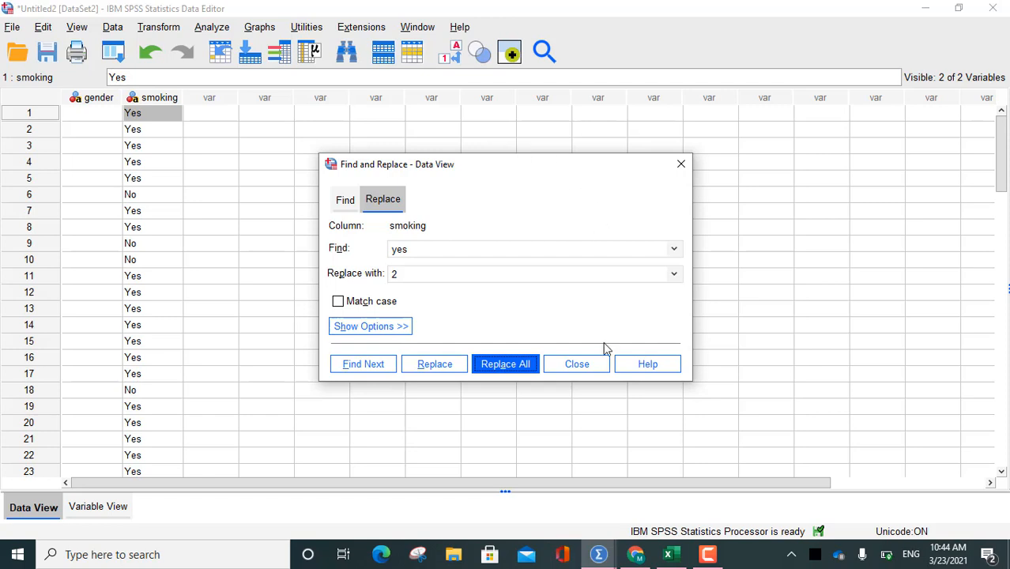
{"action": "left_click", "coordinate": [580, 363]}
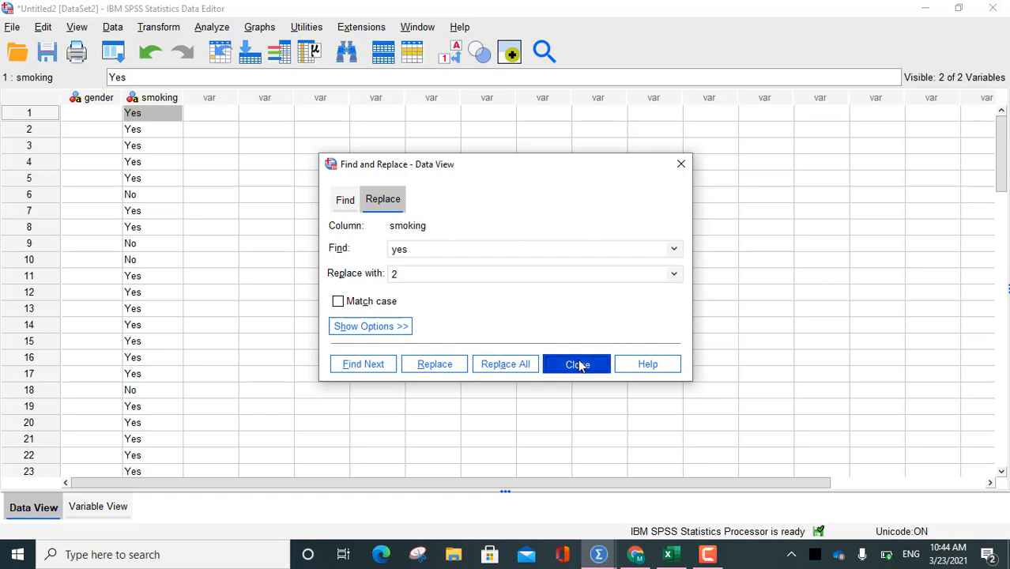
Replace all "Yes" answers in the smoking column with the code 2, using capitalised search text
{"action": "left_click", "coordinate": [194, 127]}
{"action": "left_click", "coordinate": [151, 118]}
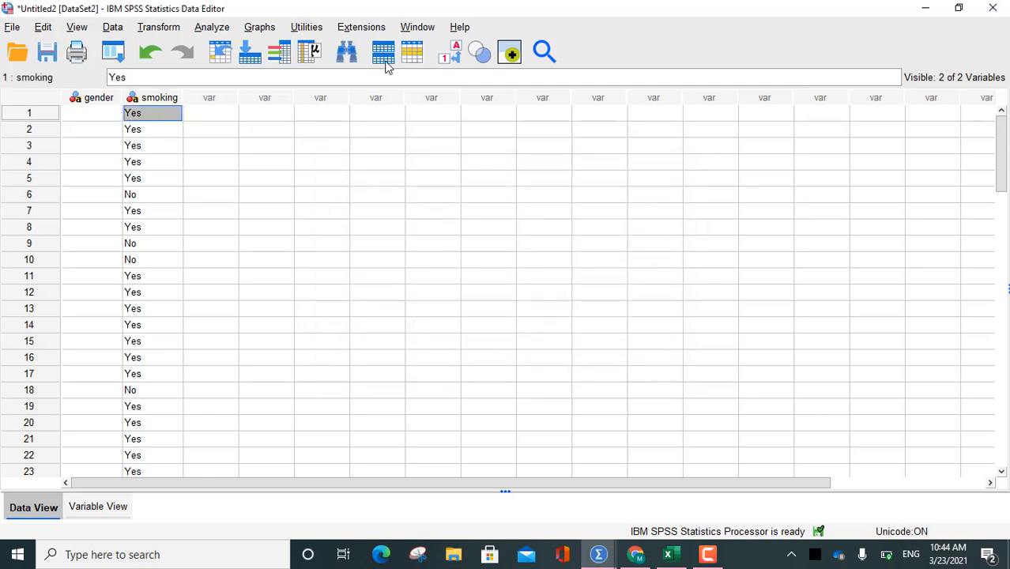
{"action": "left_click", "coordinate": [346, 52]}
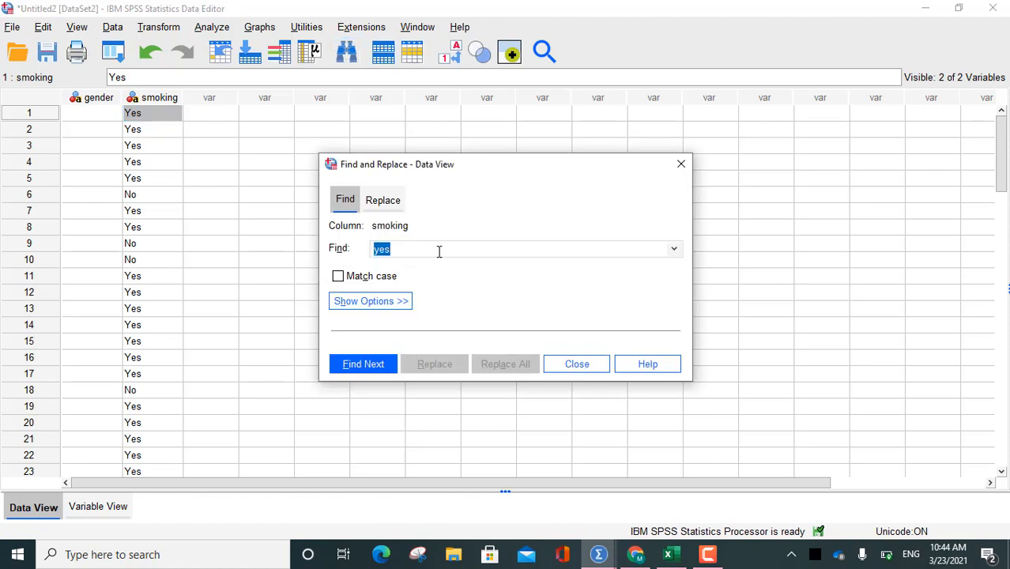
{"action": "left_click", "coordinate": [393, 203]}
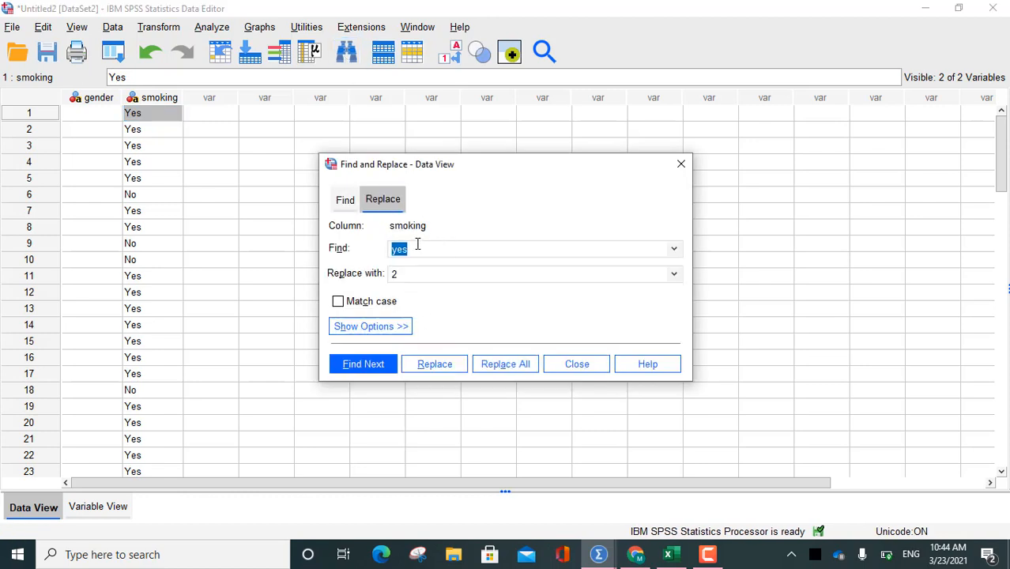
{"action": "type", "text": "Y"}
{"action": "left_click", "coordinate": [514, 368]}
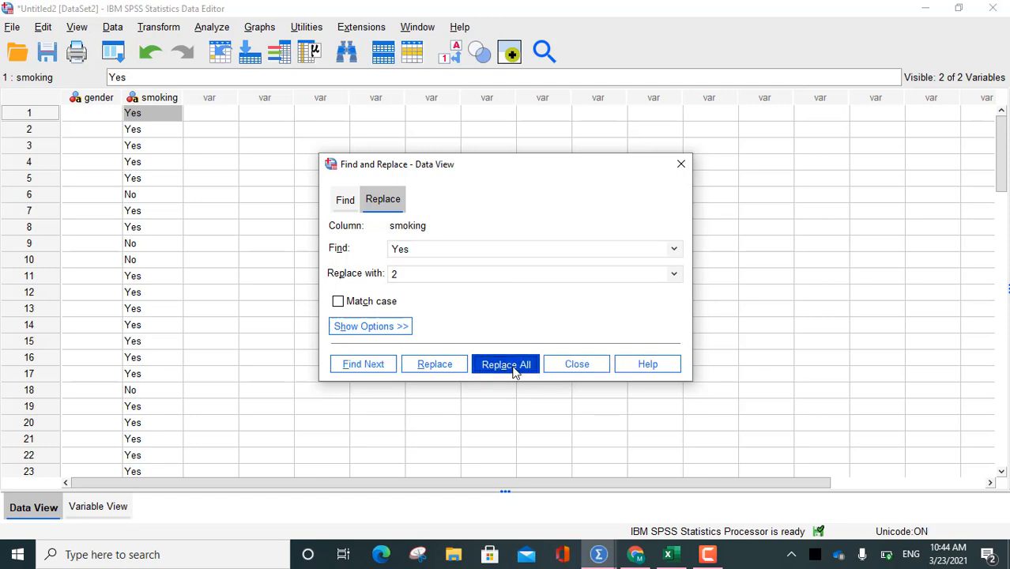
{"action": "left_click", "coordinate": [507, 305]}
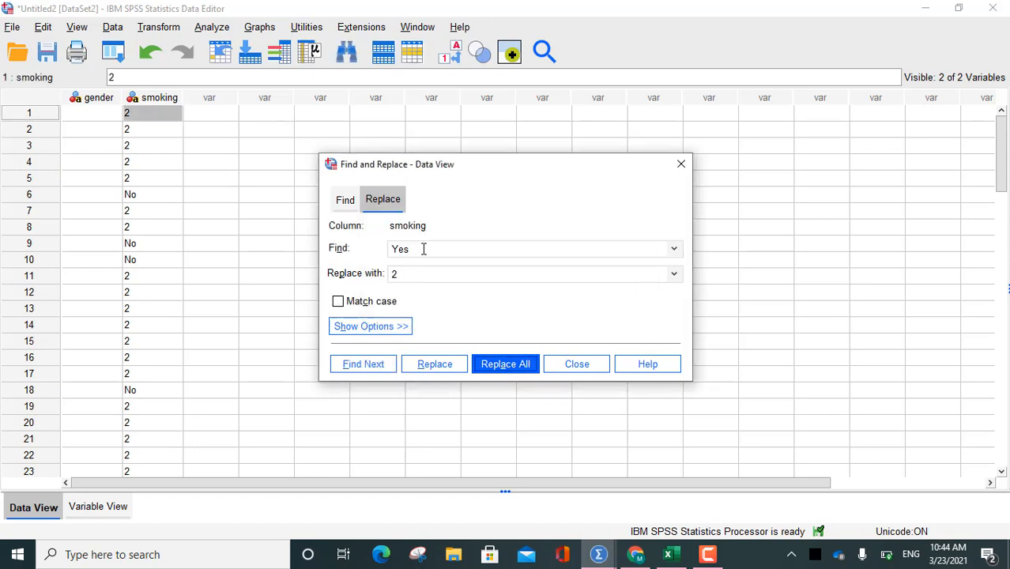
Replace all "No" answers in the smoking column with the code 1
{"action": "left_click", "coordinate": [421, 248]}
{"action": "key", "text": "BackSpace"}
{"action": "key", "text": "BackSpace"}
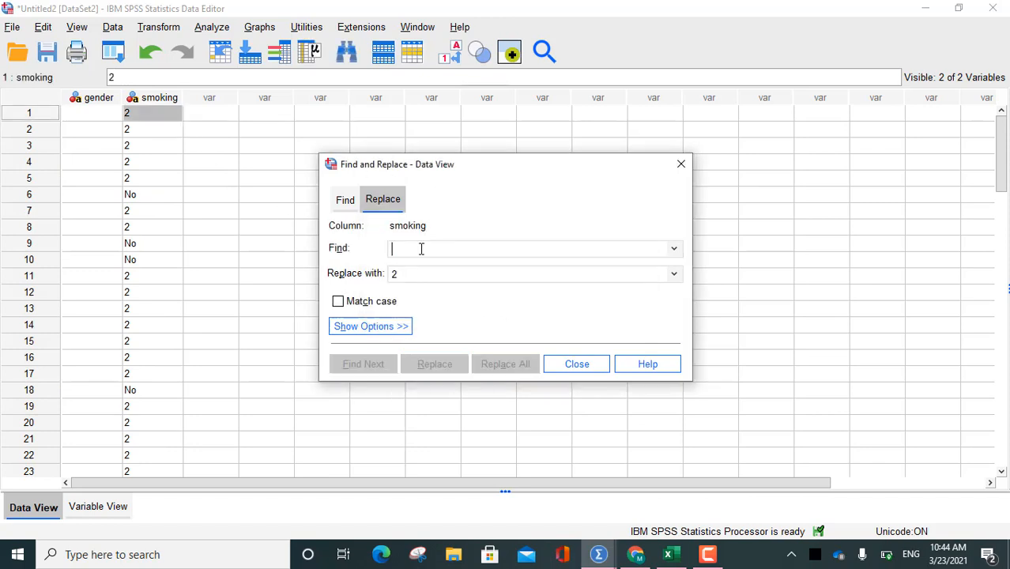
{"action": "type", "text": "No"}
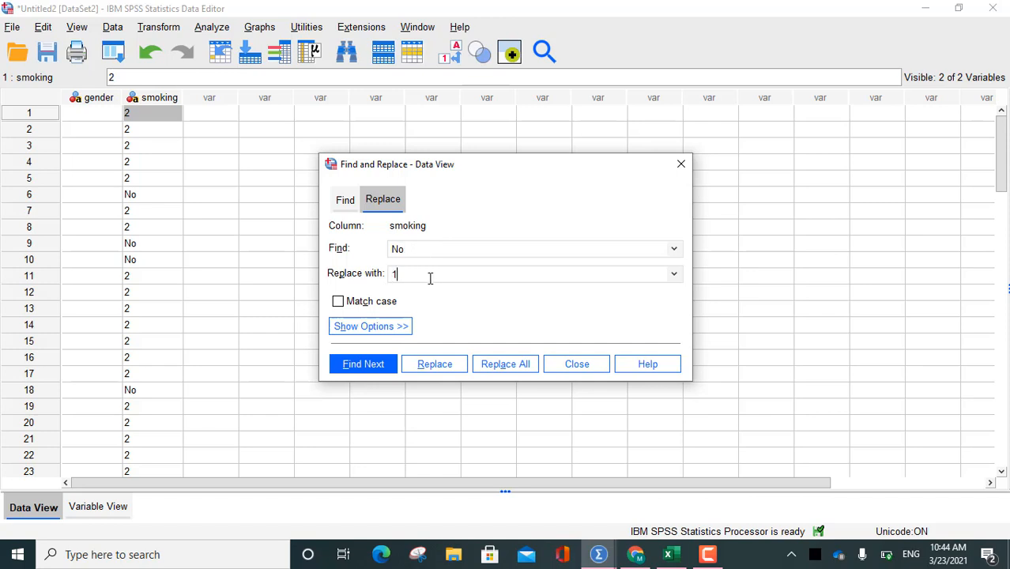
{"action": "left_click", "coordinate": [504, 365]}
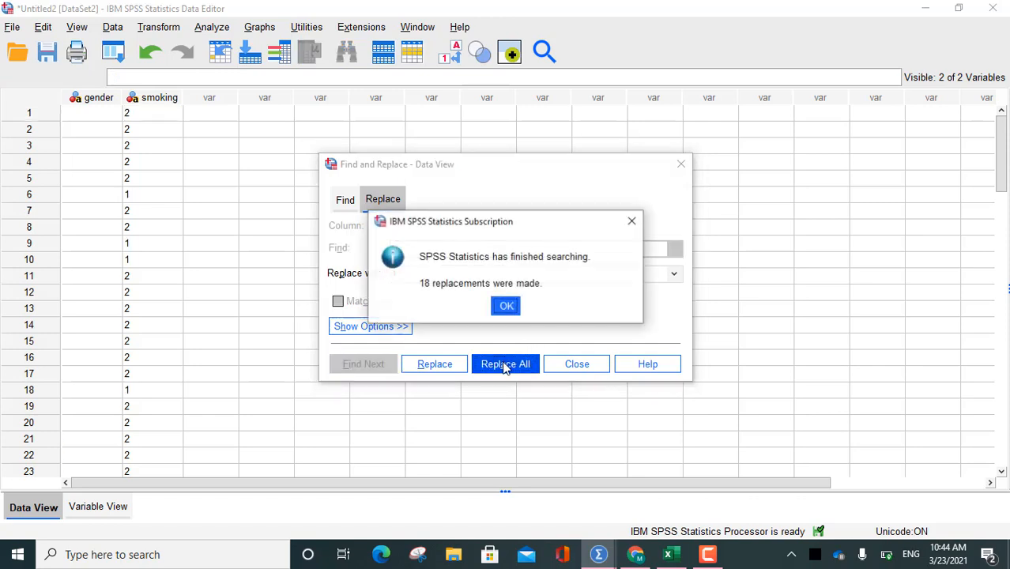
{"action": "left_click", "coordinate": [507, 308]}
Replace all "Seldom" answers in the smoking column with the code 0
{"action": "left_click", "coordinate": [421, 248]}
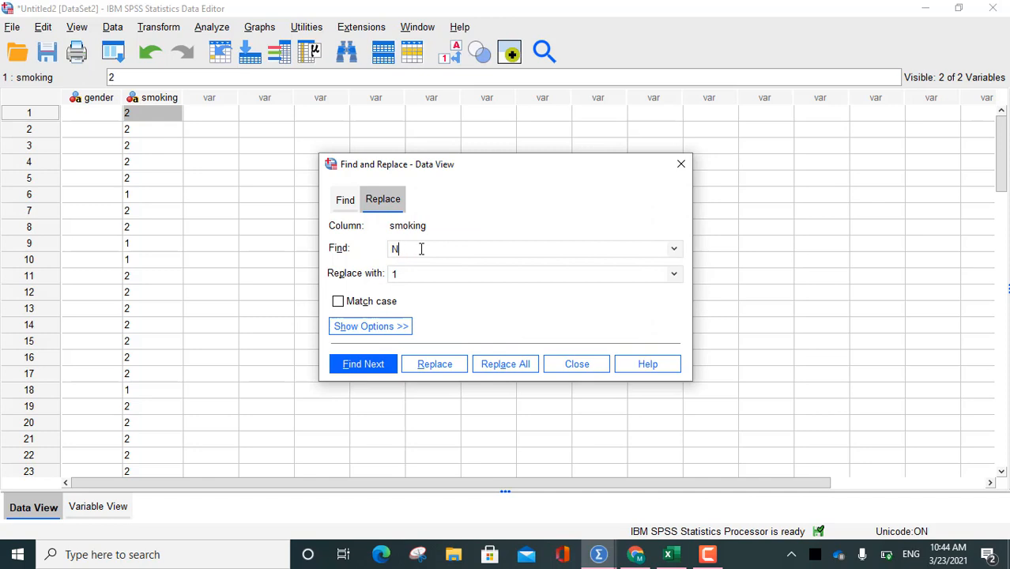
{"action": "key", "text": "BackSpace"}
{"action": "type", "text": "Seldom"}
{"action": "left_click", "coordinate": [495, 367]}
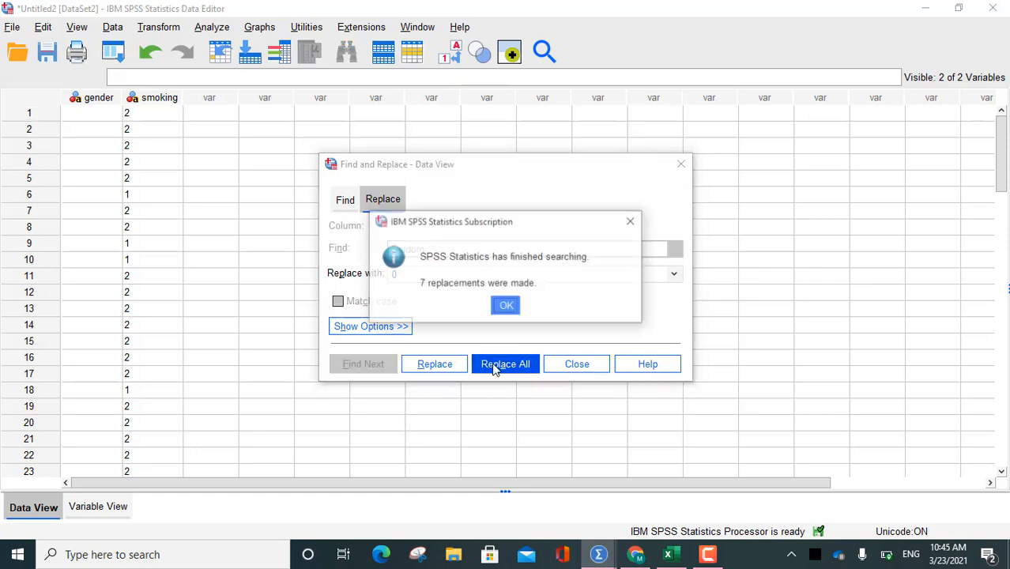
{"action": "left_click", "coordinate": [506, 307]}
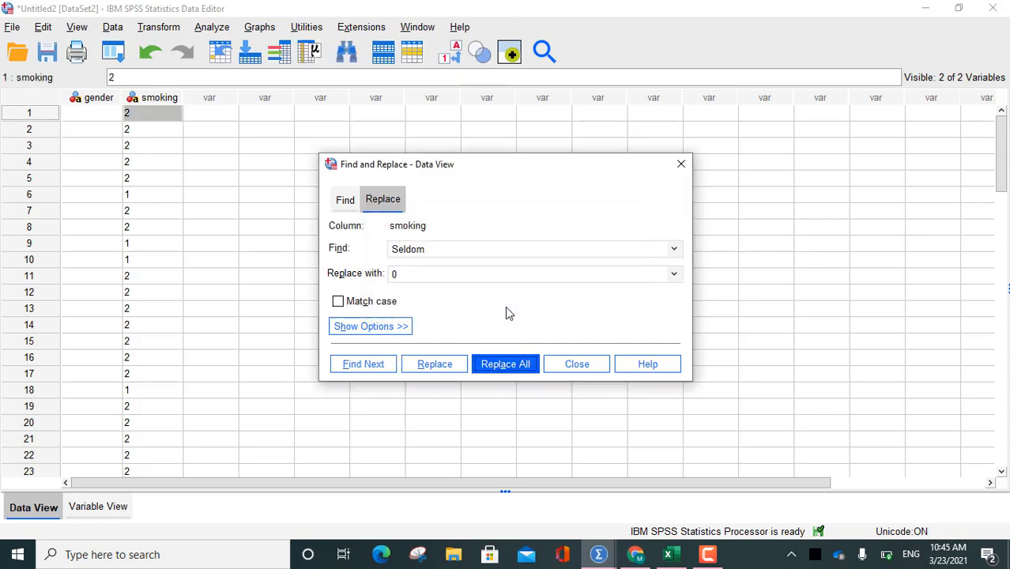
Check the recoded smoking column, and change the smoking variable's type to Numeric and its measure to Scale
{"action": "left_click", "coordinate": [579, 362]}
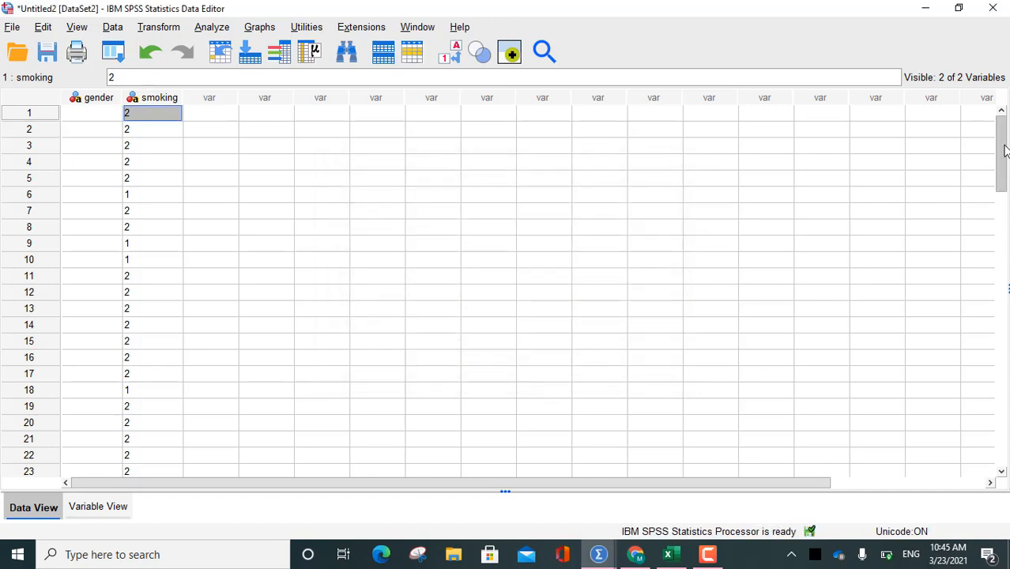
{"action": "left_click_drag", "start_coordinate": [1004, 151], "coordinate": [1006, 292]}
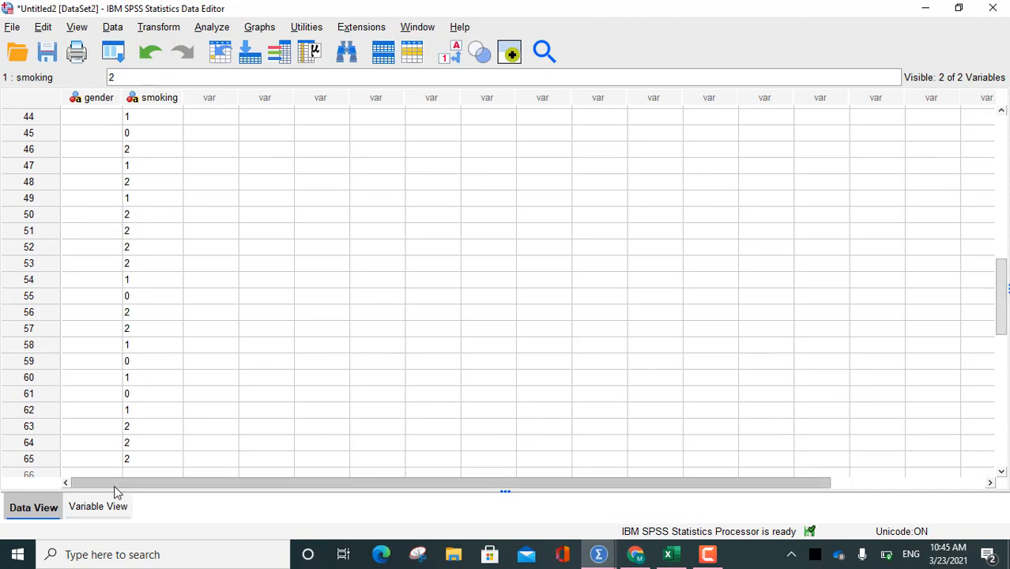
{"action": "left_click", "coordinate": [98, 507]}
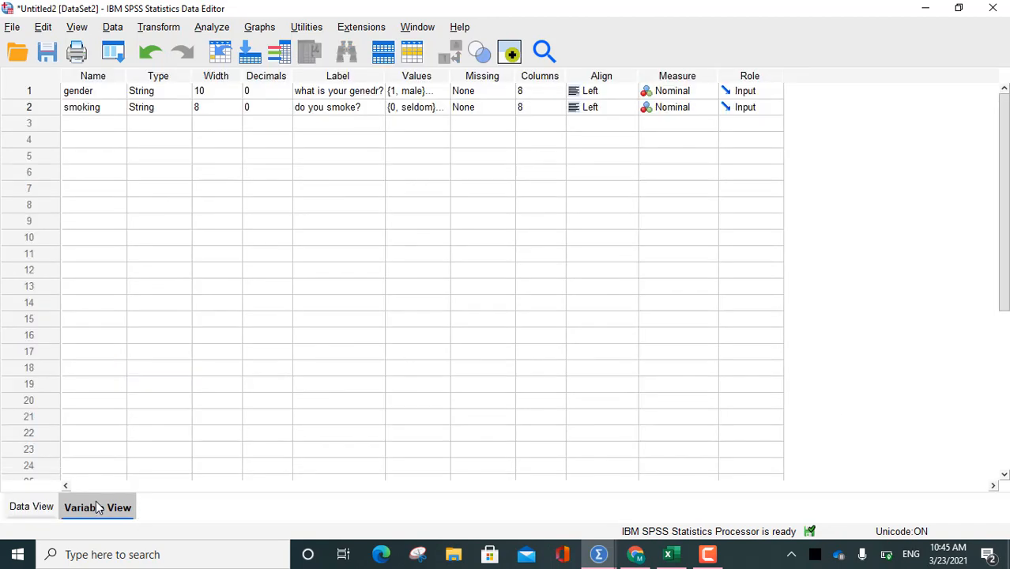
{"action": "left_click", "coordinate": [178, 111]}
{"action": "left_click", "coordinate": [182, 108]}
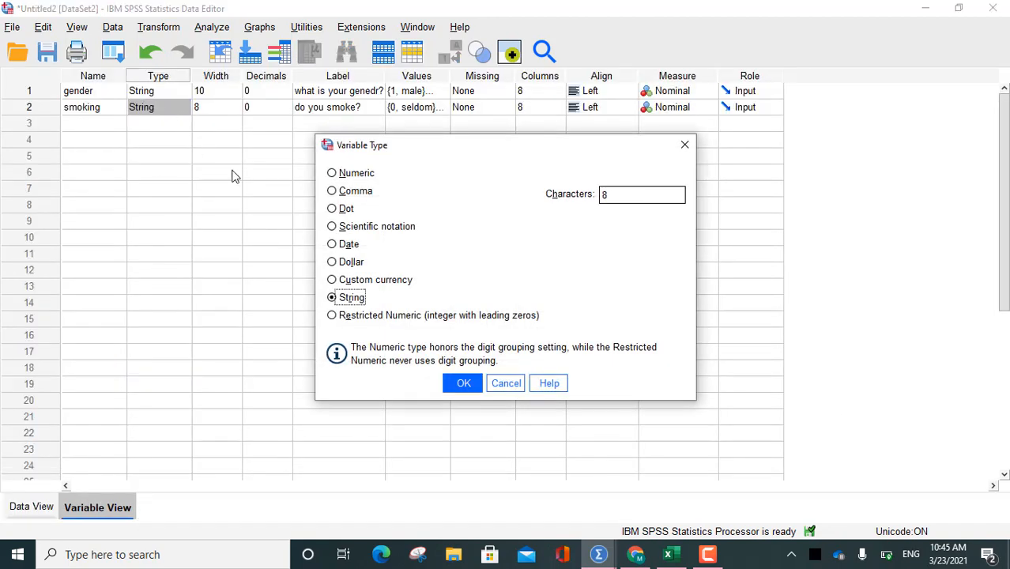
{"action": "left_click", "coordinate": [340, 174]}
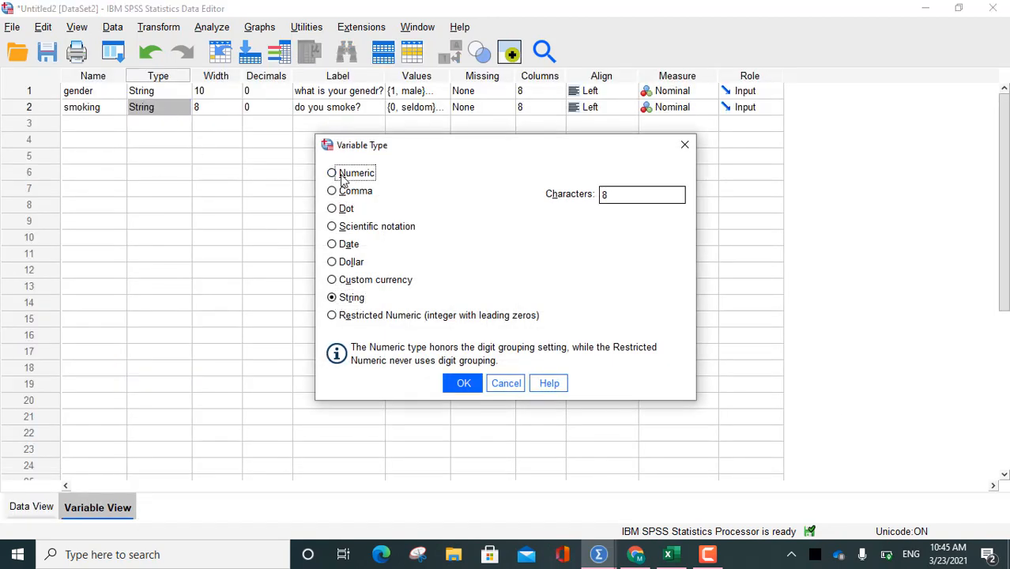
{"action": "left_click", "coordinate": [463, 383]}
{"action": "left_click", "coordinate": [483, 296]}
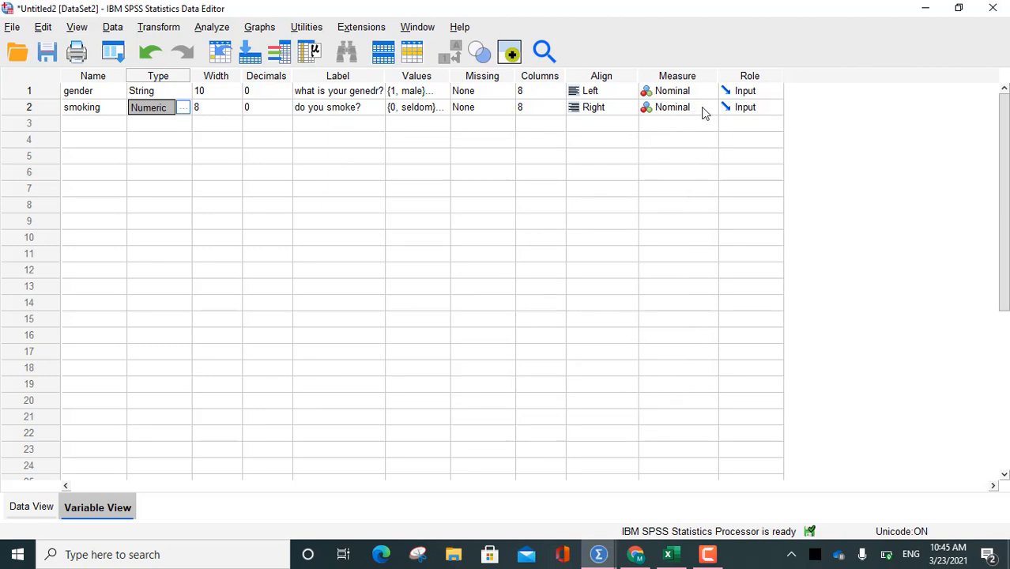
{"action": "left_click", "coordinate": [703, 110]}
{"action": "left_click", "coordinate": [691, 130]}
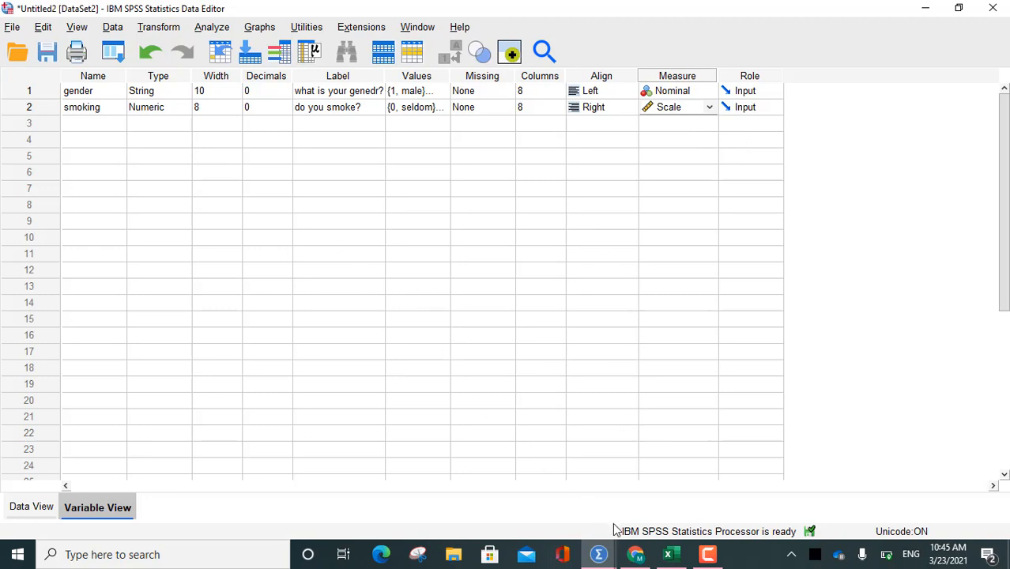
Switch to the Final Projet.sav dataset and review its variable definitions and the coded data columns through Marijuana
{"action": "mouse_move", "coordinate": [597, 562]}
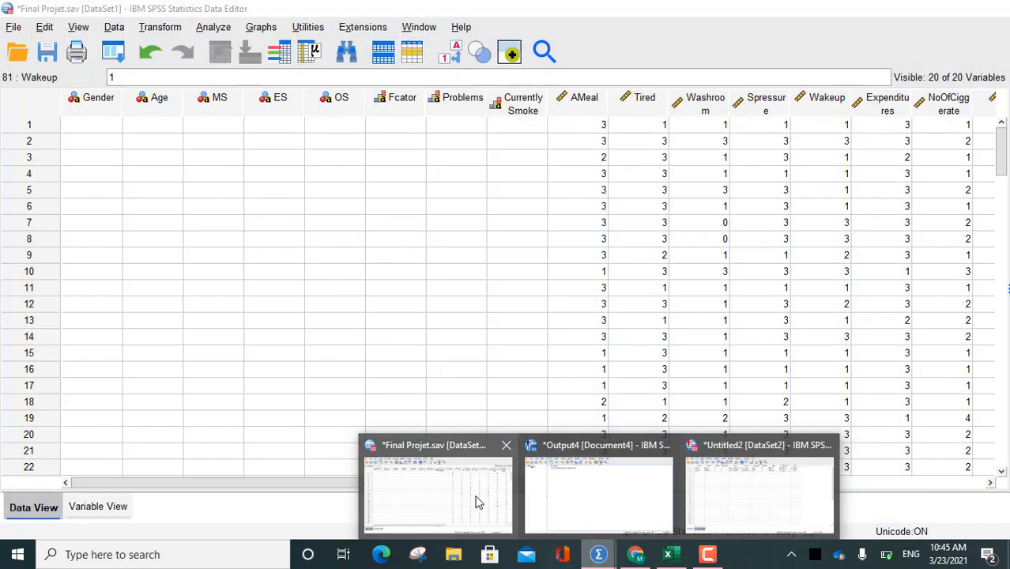
{"action": "left_click", "coordinate": [478, 498]}
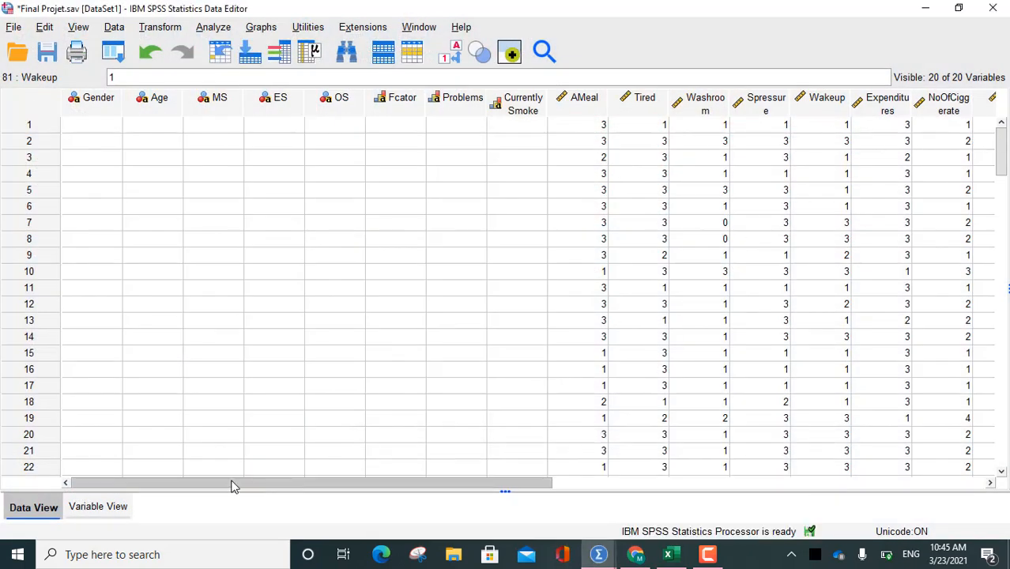
{"action": "left_click", "coordinate": [82, 506]}
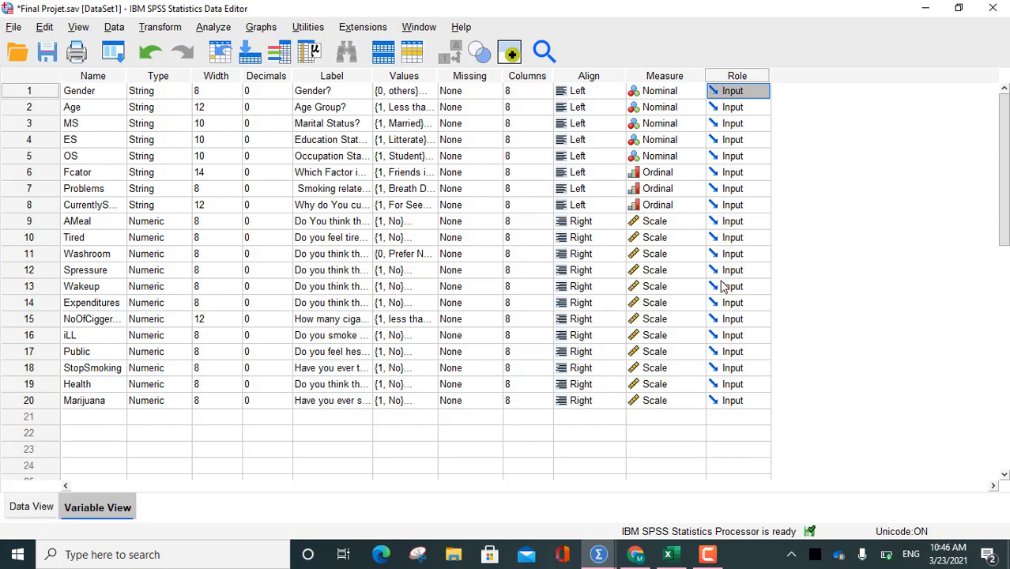
{"action": "left_click", "coordinate": [21, 504]}
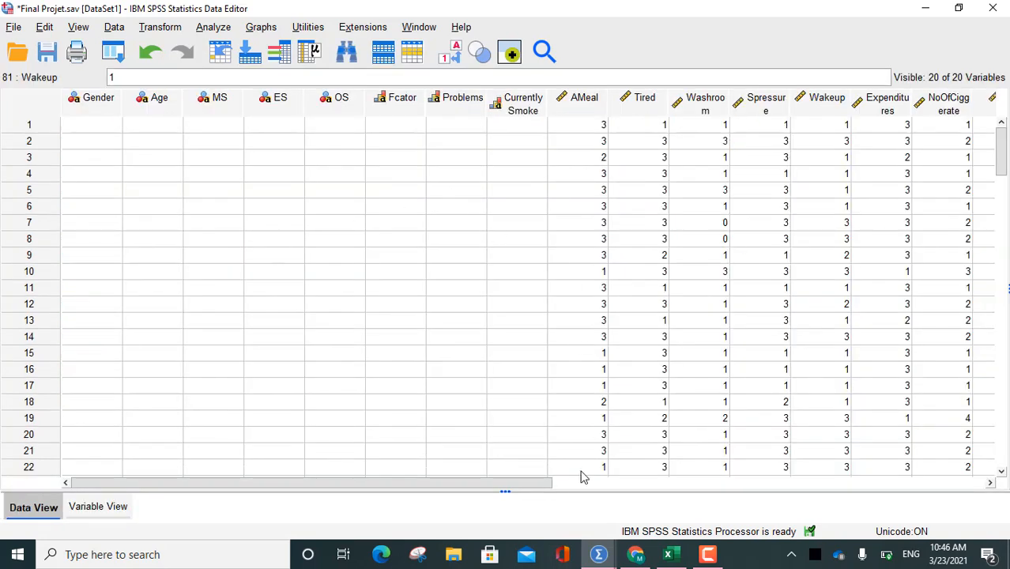
{"action": "mouse_move", "coordinate": [479, 481]}
{"action": "left_mouse_down"}
{"action": "mouse_move", "coordinate": [645, 490]}
{"action": "mouse_move", "coordinate": [681, 504]}
{"action": "left_mouse_up"}
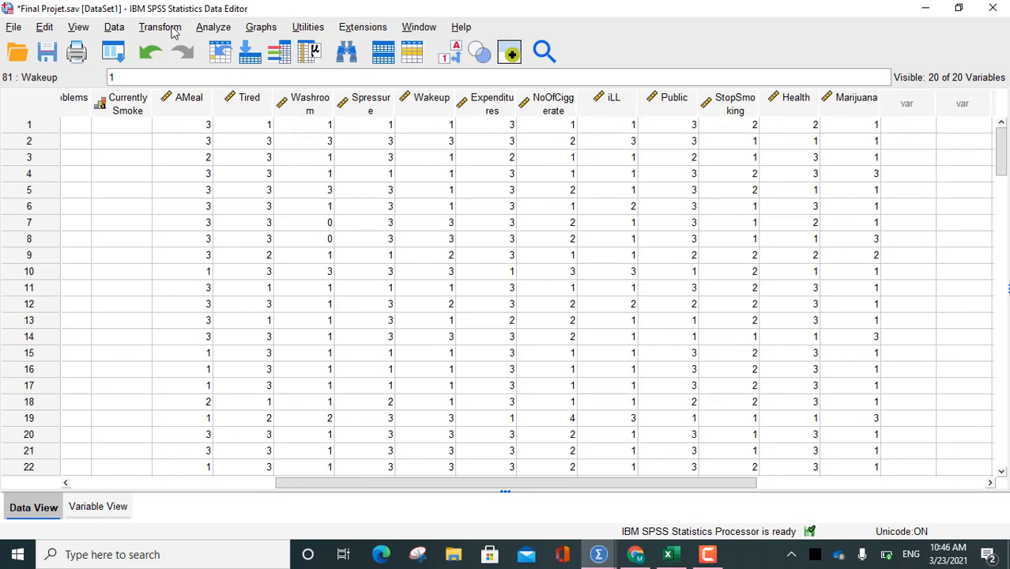
Start a Reliability Analysis on the Final Projet.sav data and reset it to clear the previously chosen items
{"action": "left_click", "coordinate": [213, 28]}
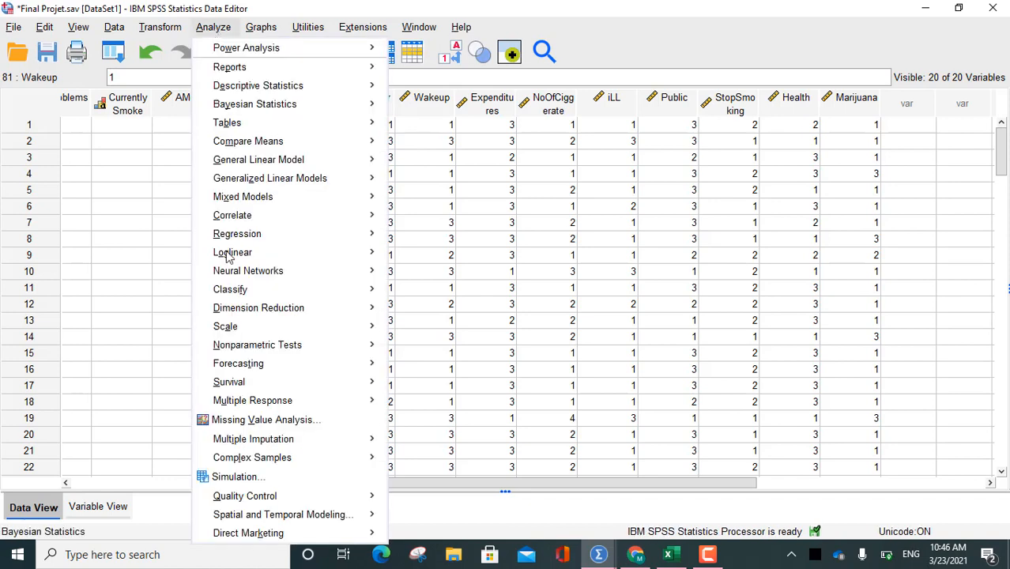
{"action": "mouse_move", "coordinate": [355, 332]}
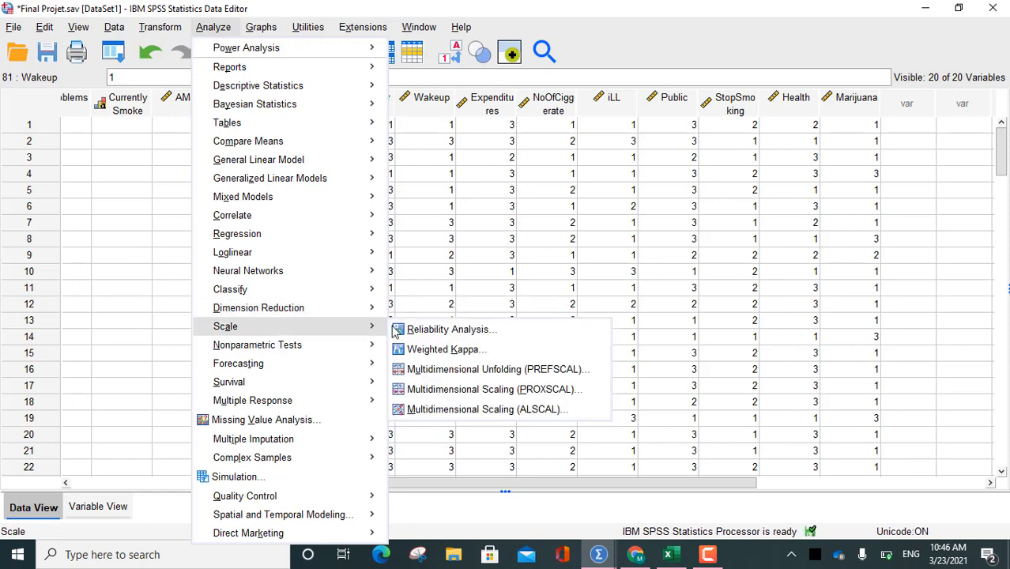
{"action": "left_click", "coordinate": [467, 332]}
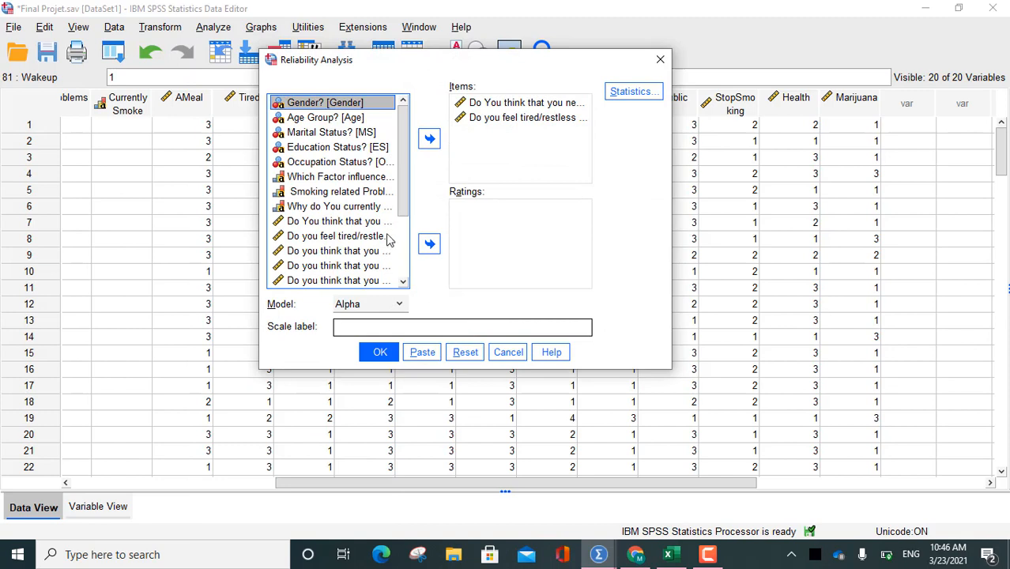
{"action": "left_click_drag", "start_coordinate": [401, 133], "coordinate": [400, 135]}
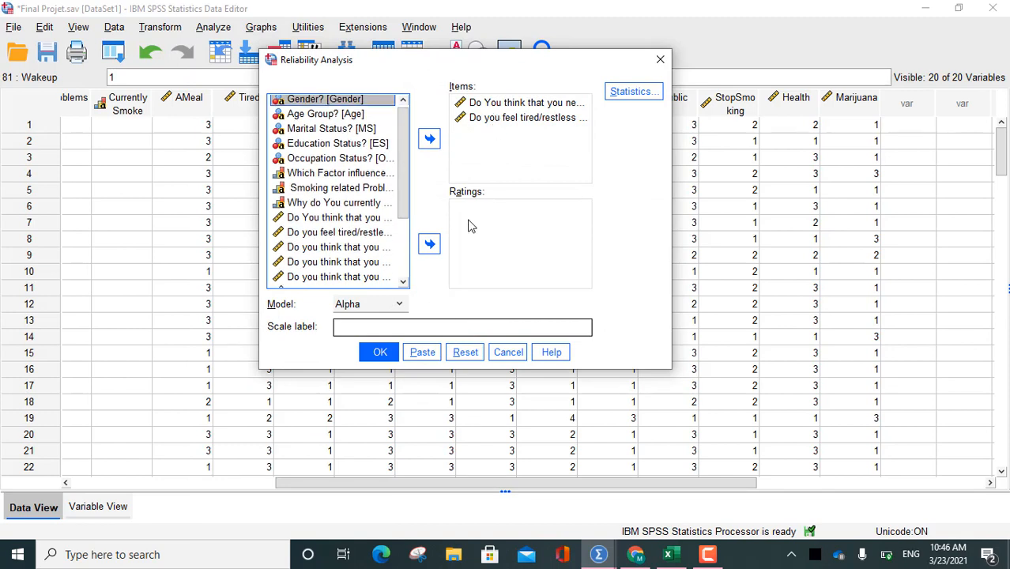
{"action": "left_click", "coordinate": [464, 353]}
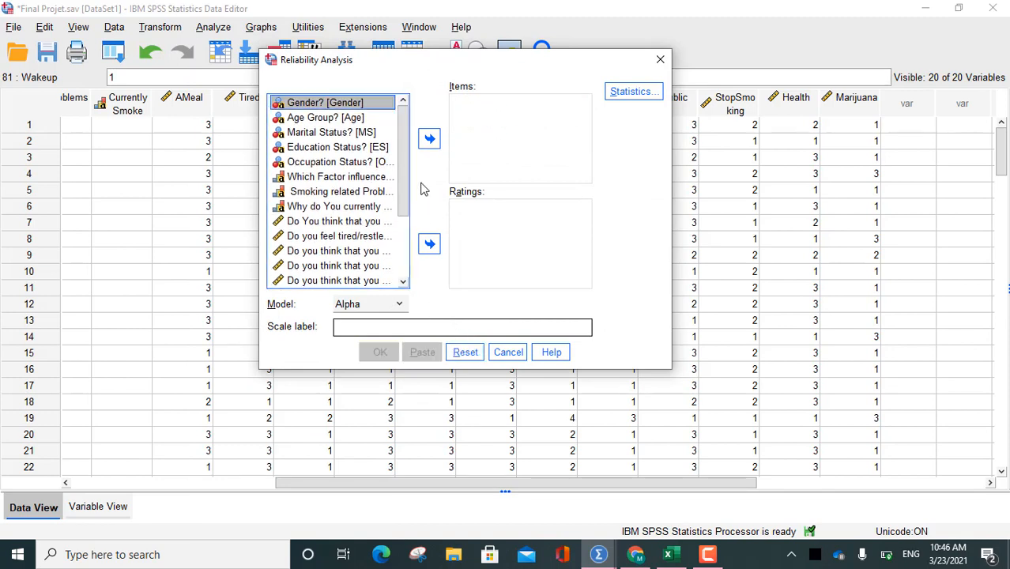
Add all twelve scale-measured questions, from AMeal to Marijuana, to the items of the reliability analysis
{"action": "left_click_drag", "start_coordinate": [400, 138], "coordinate": [401, 185]}
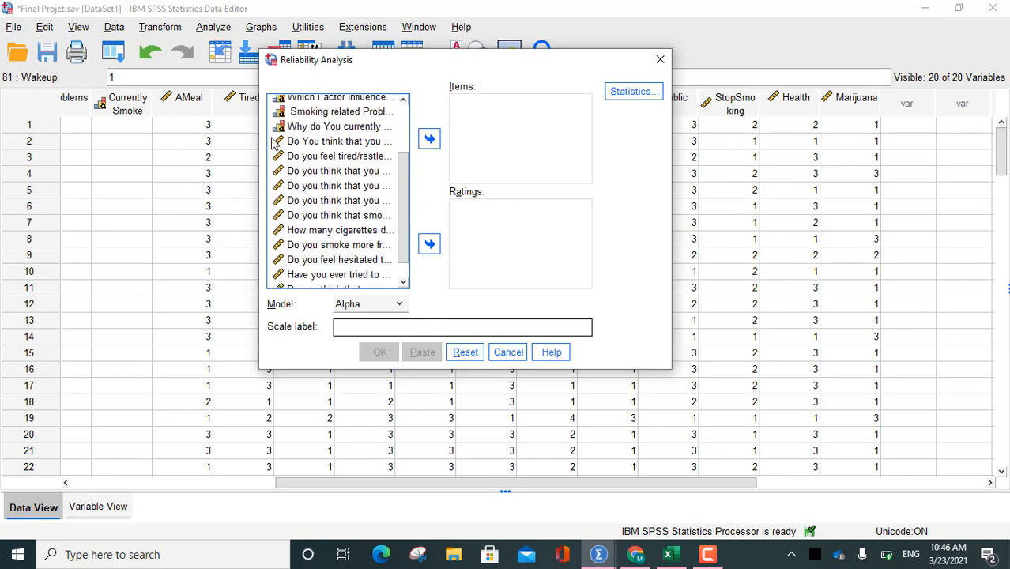
{"action": "left_click", "coordinate": [277, 143]}
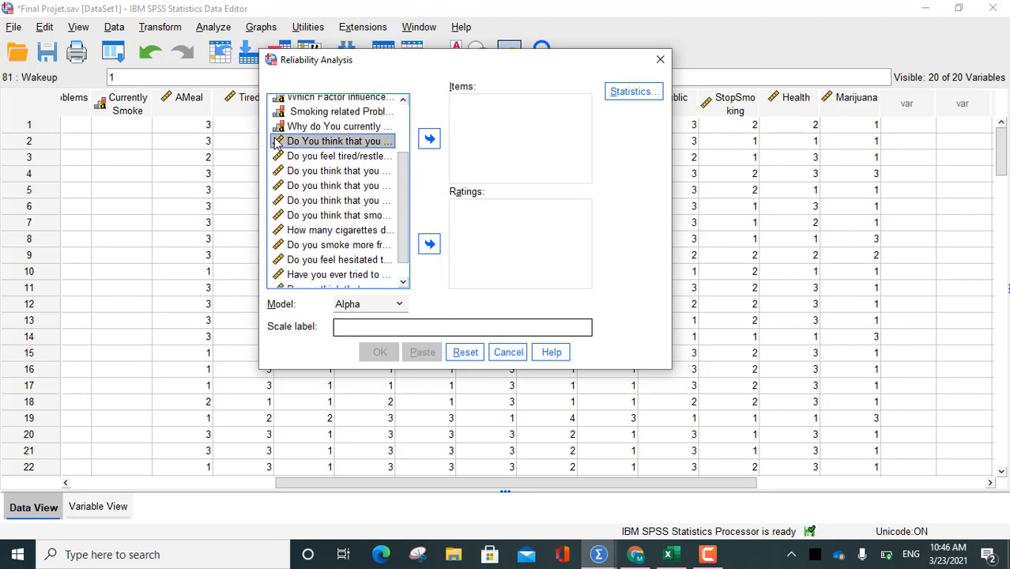
{"action": "key", "text": "shift+Down"}
{"action": "key", "text": "shift+Down"}
{"action": "key", "text": "shift+Down"}
{"action": "key", "text": "shift+Down"}
{"action": "key", "text": "shift+Down"}
{"action": "key", "text": "shift+Down"}
{"action": "key", "text": "shift+Down"}
{"action": "key", "text": "shift+Down"}
{"action": "key", "text": "shift+Down"}
{"action": "key", "text": "shift+Down"}
{"action": "key", "text": "shift+Down"}
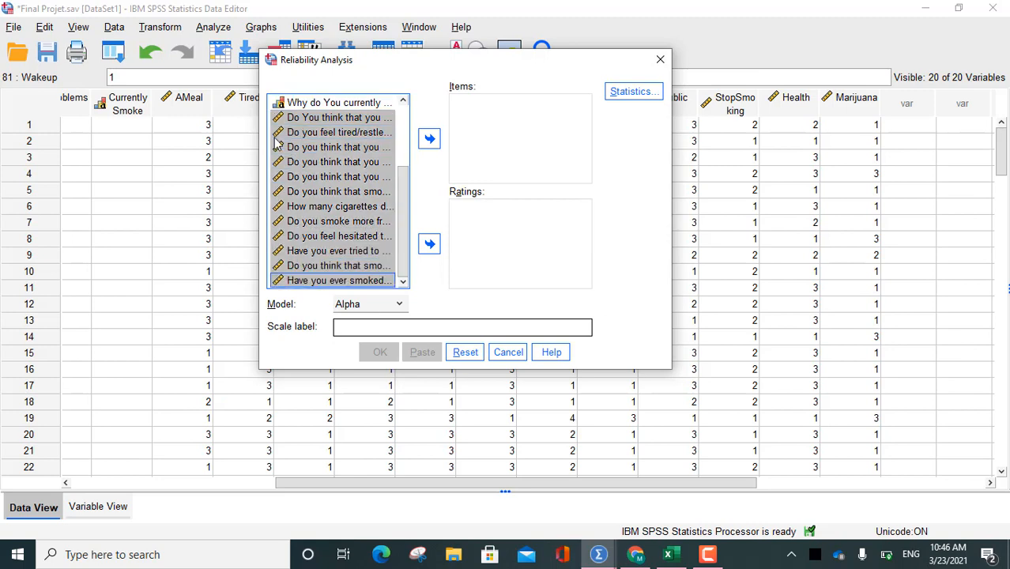
{"action": "left_click", "coordinate": [429, 140]}
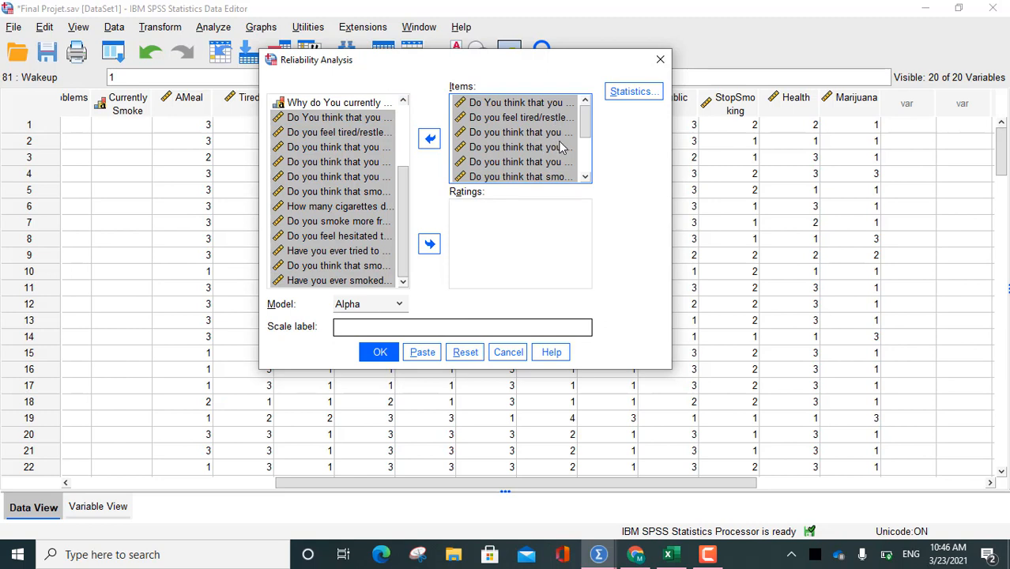
Run the reliability analysis with the Alpha model and open the output document to read the Cronbach's alpha result
{"action": "left_click", "coordinate": [380, 354]}
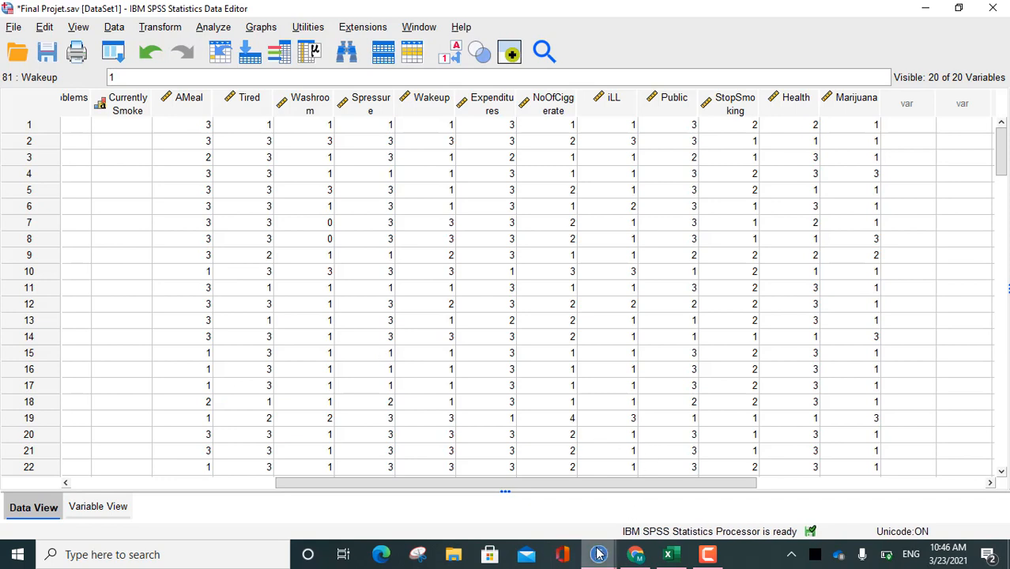
{"action": "mouse_move", "coordinate": [598, 555]}
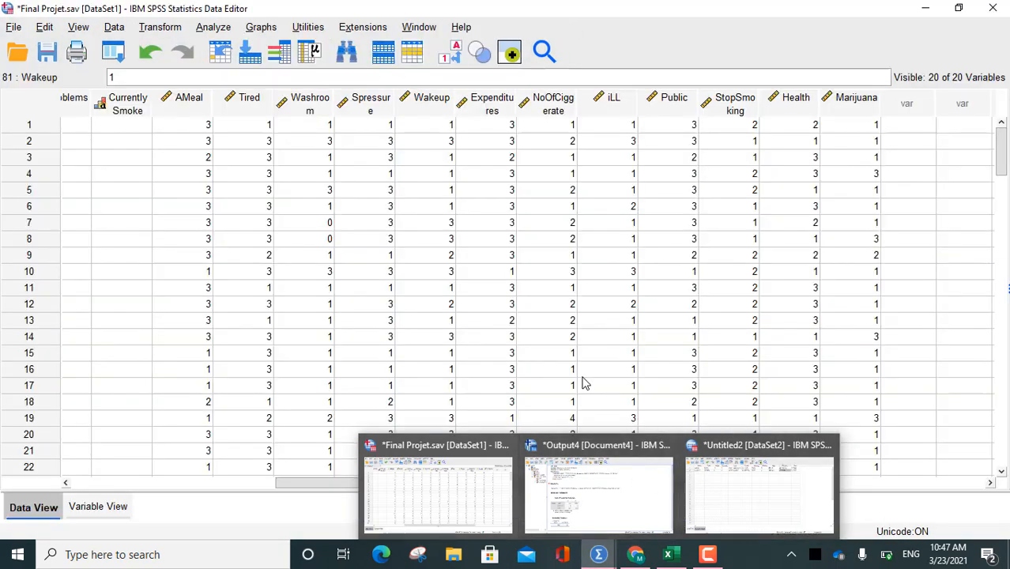
{"action": "left_click", "coordinate": [438, 490]}
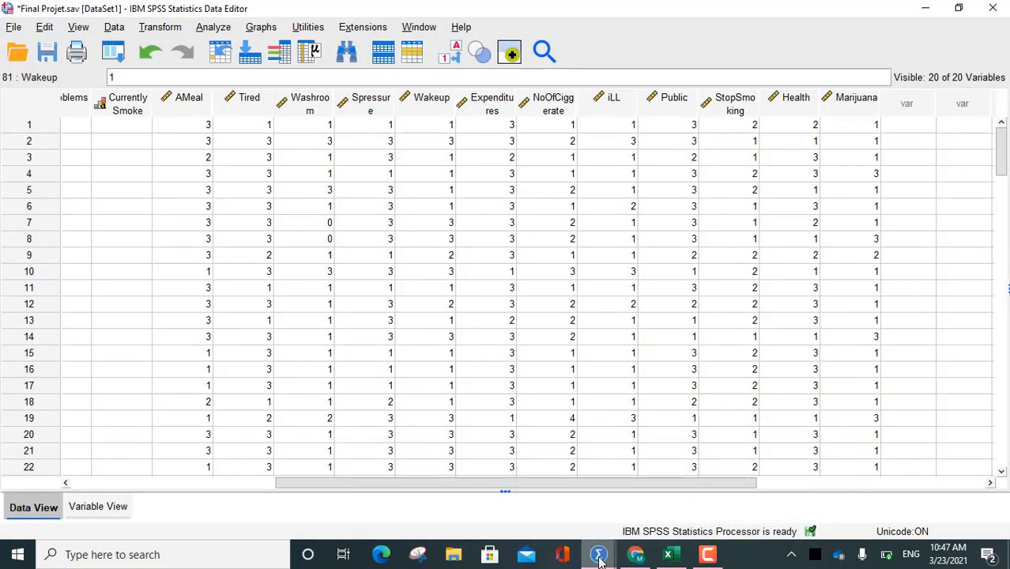
{"action": "mouse_move", "coordinate": [598, 557]}
{"action": "left_click", "coordinate": [607, 508]}
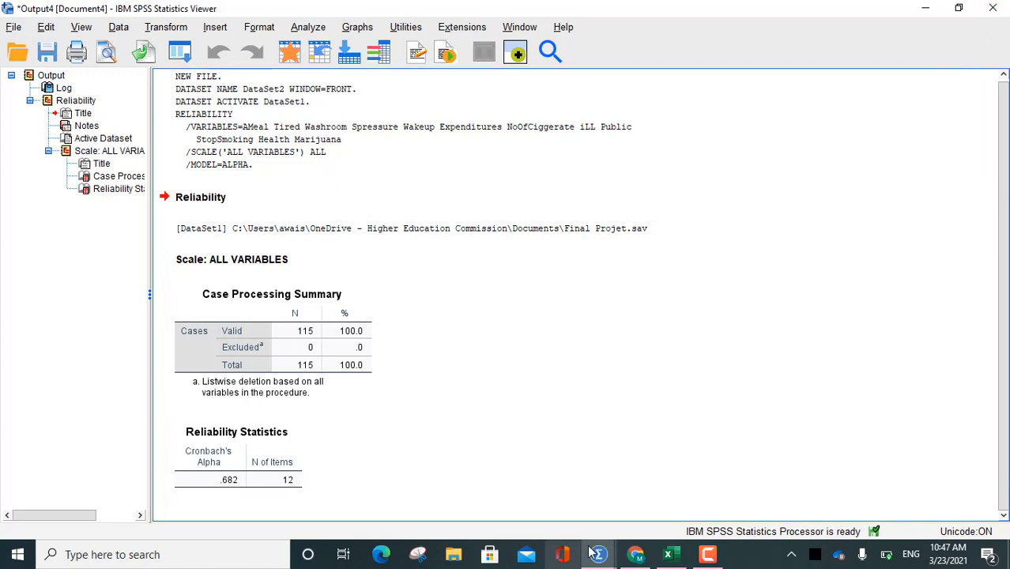
Return to the Final Projet.sav dataset and review its variable definitions and data
{"action": "mouse_move", "coordinate": [602, 556]}
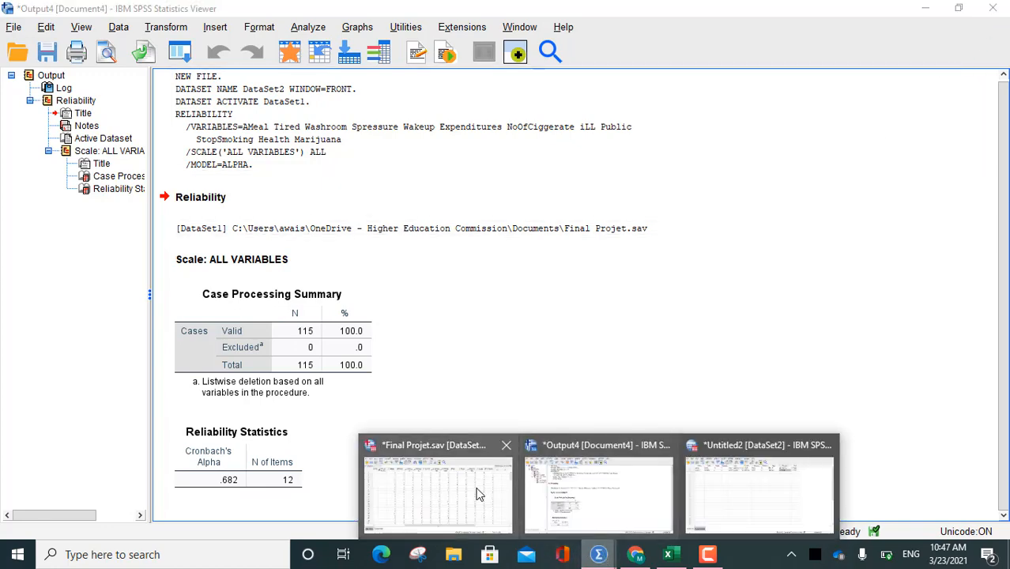
{"action": "left_click", "coordinate": [479, 489]}
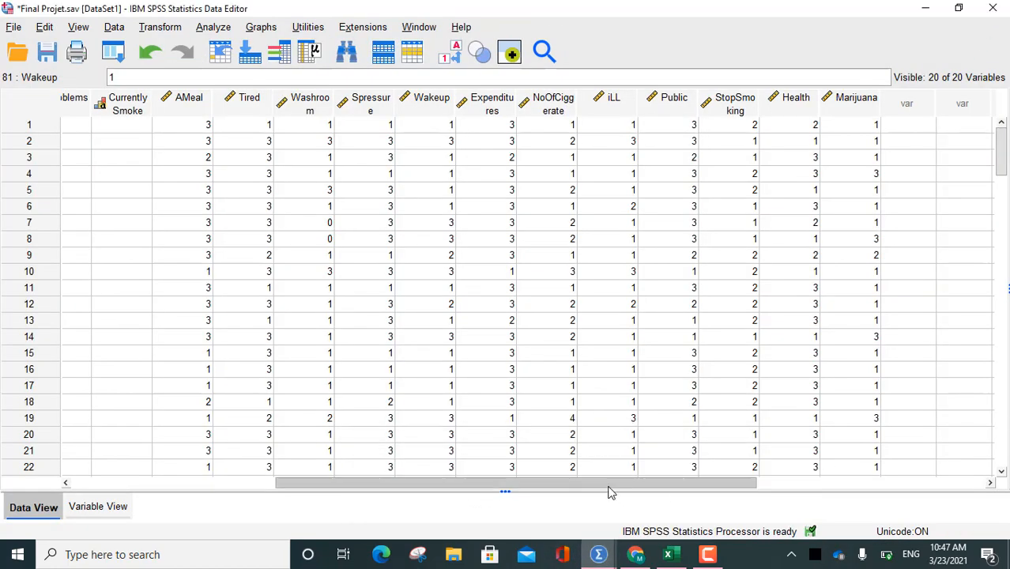
{"action": "left_click_drag", "start_coordinate": [609, 487], "coordinate": [444, 480]}
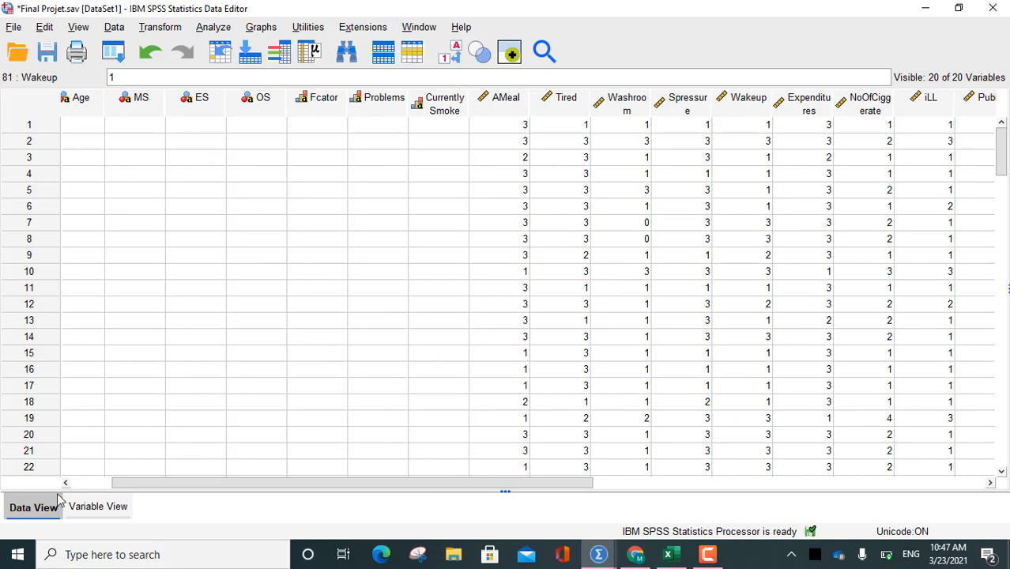
{"action": "left_click", "coordinate": [104, 511]}
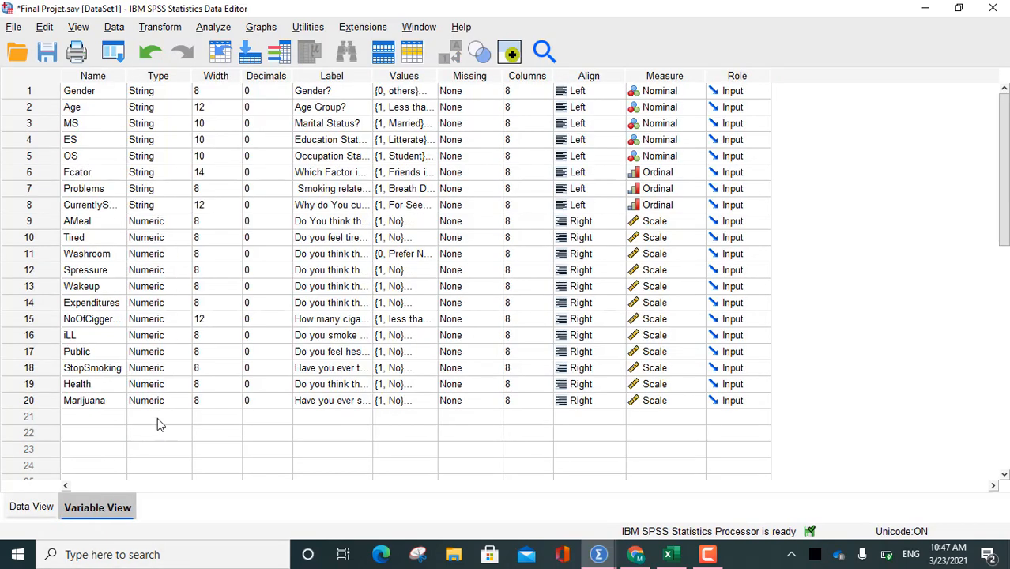
{"action": "left_click", "coordinate": [28, 509]}
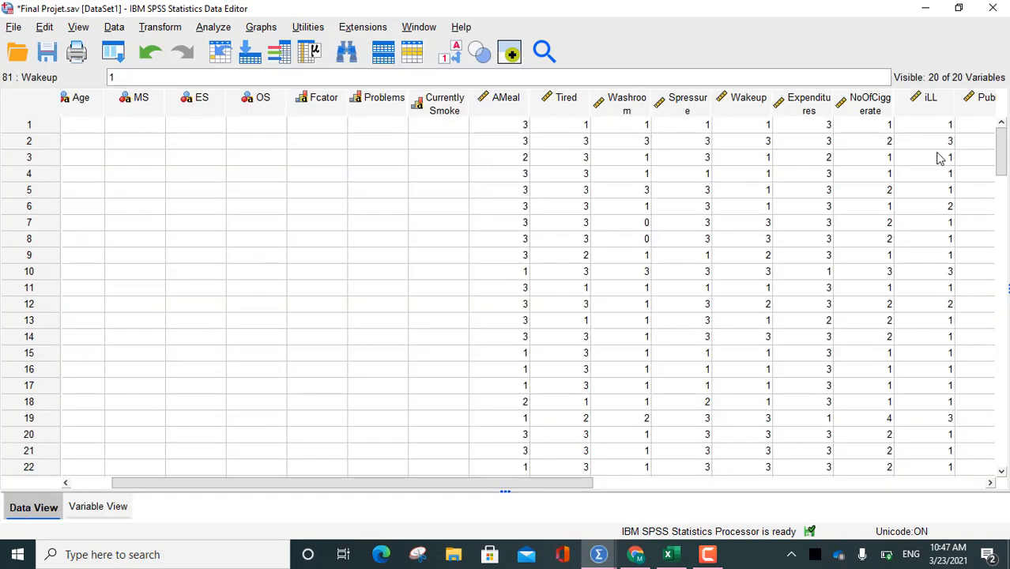
{"action": "left_click", "coordinate": [346, 52]}
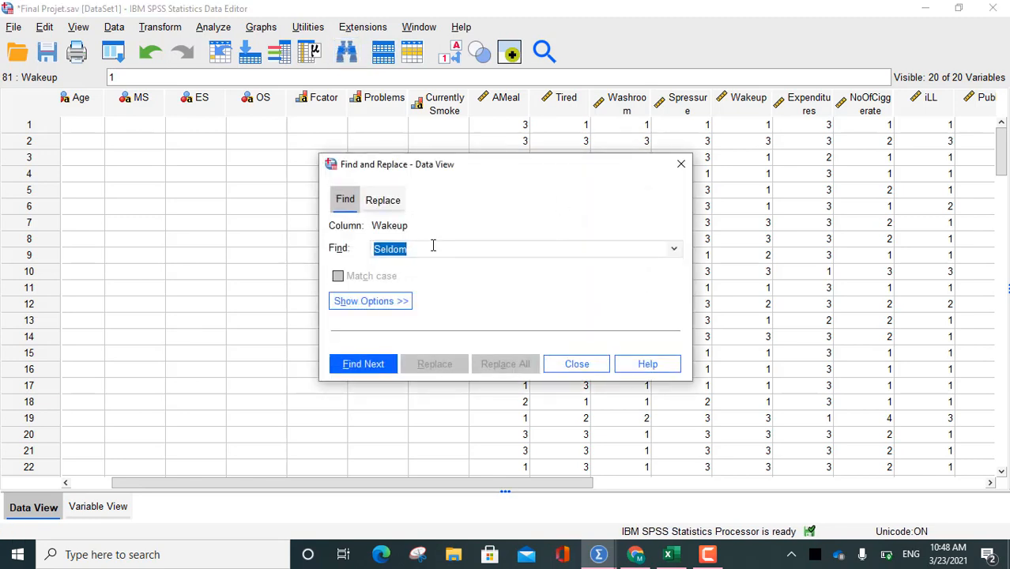
{"action": "left_click", "coordinate": [390, 199]}
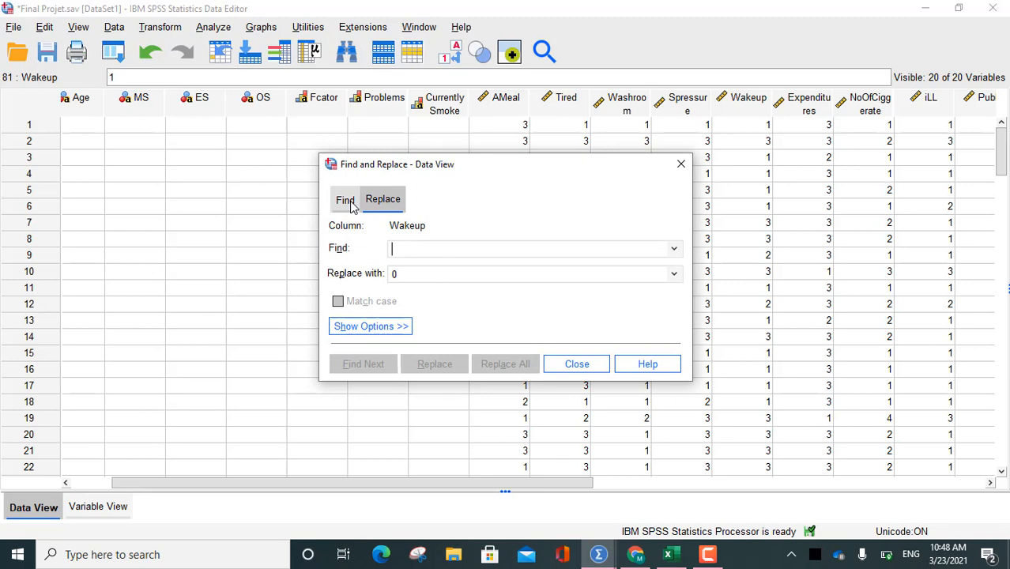
{"action": "left_click", "coordinate": [575, 371]}
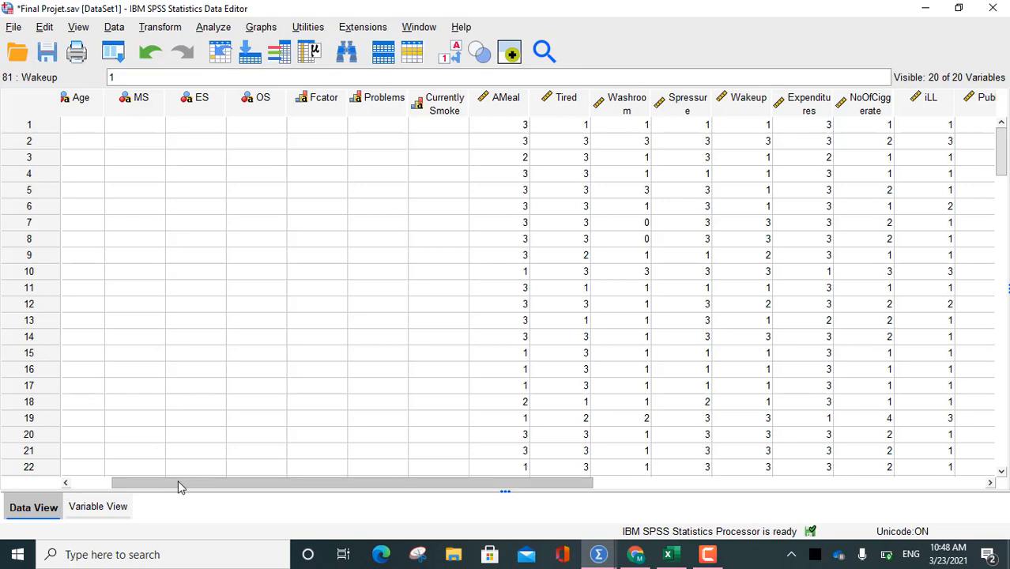
Look through the coded responses from AMeal to Marijuana down to the last case and return to the first
{"action": "left_click_drag", "start_coordinate": [177, 486], "coordinate": [286, 489]}
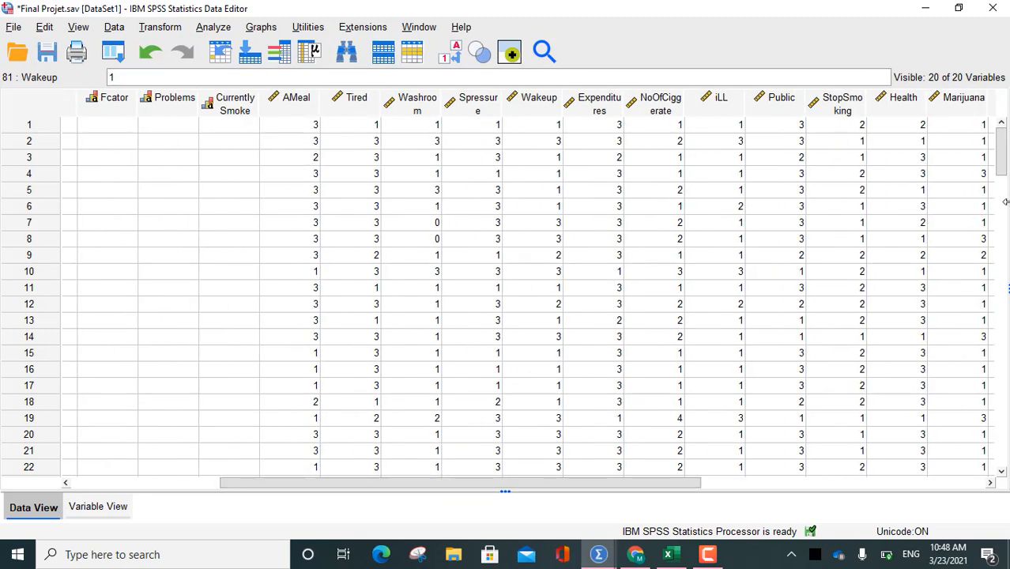
{"action": "left_click_drag", "start_coordinate": [1002, 151], "coordinate": [1002, 371]}
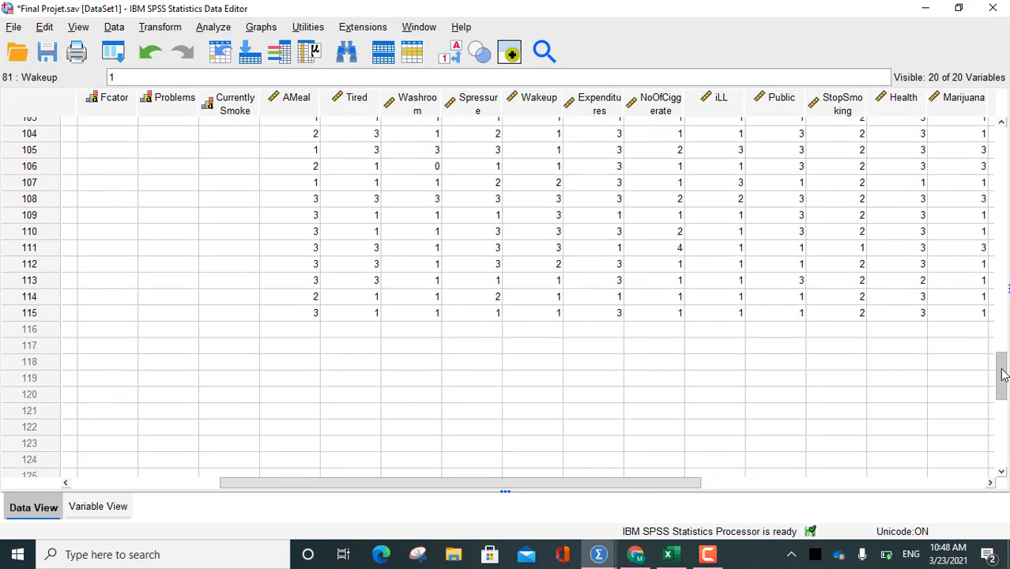
{"action": "left_click_drag", "start_coordinate": [1002, 376], "coordinate": [1002, 151]}
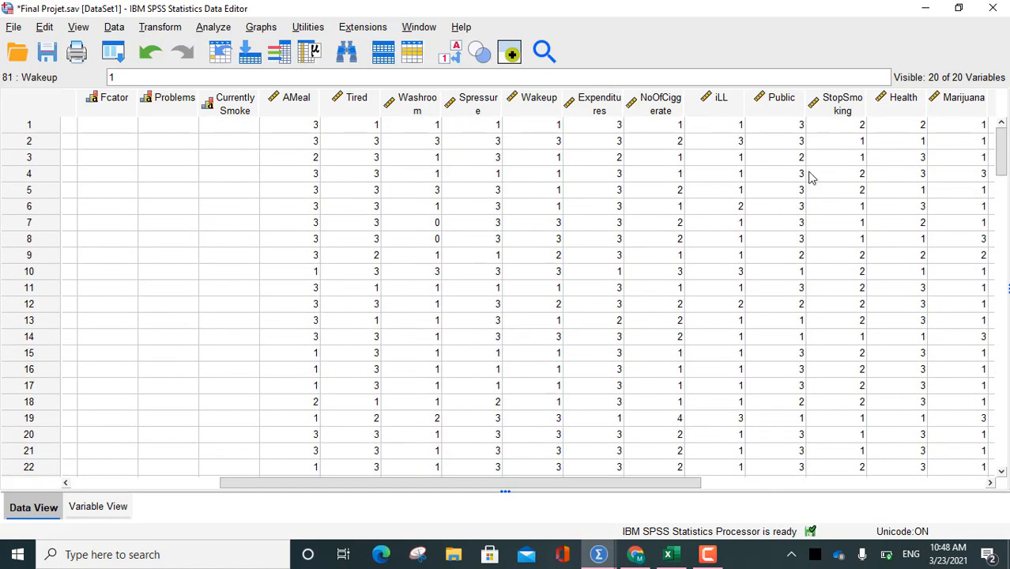